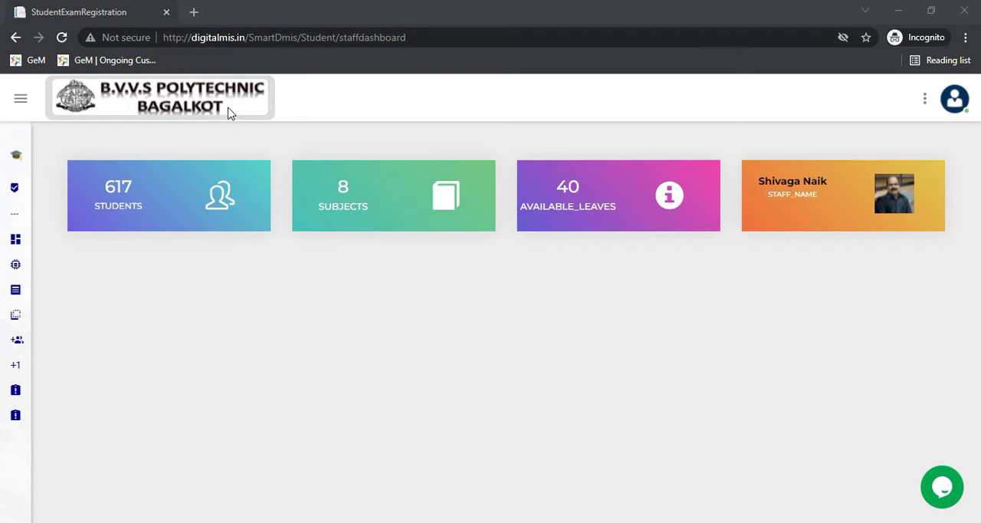
- Open the AddCOs page of the IA Module
mouse_move(13, 283)
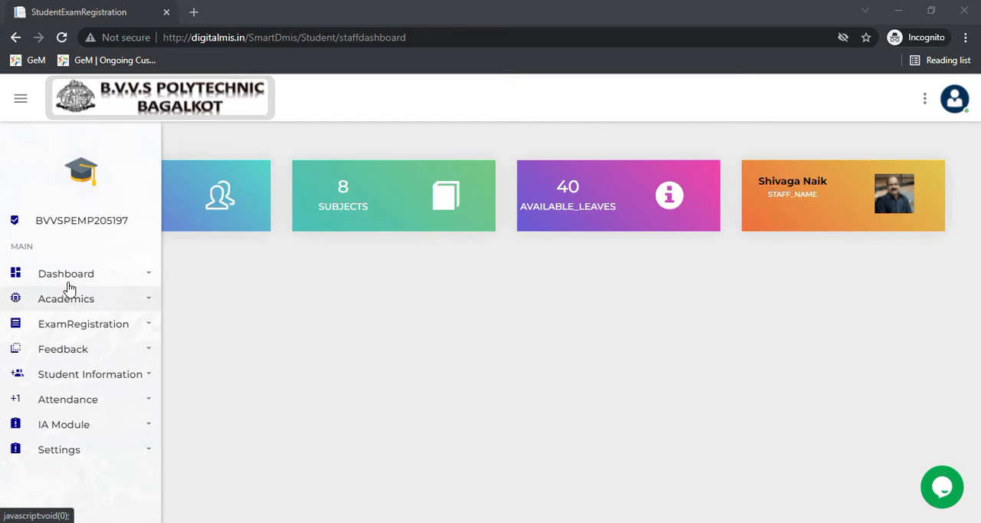
left_click(87, 432)
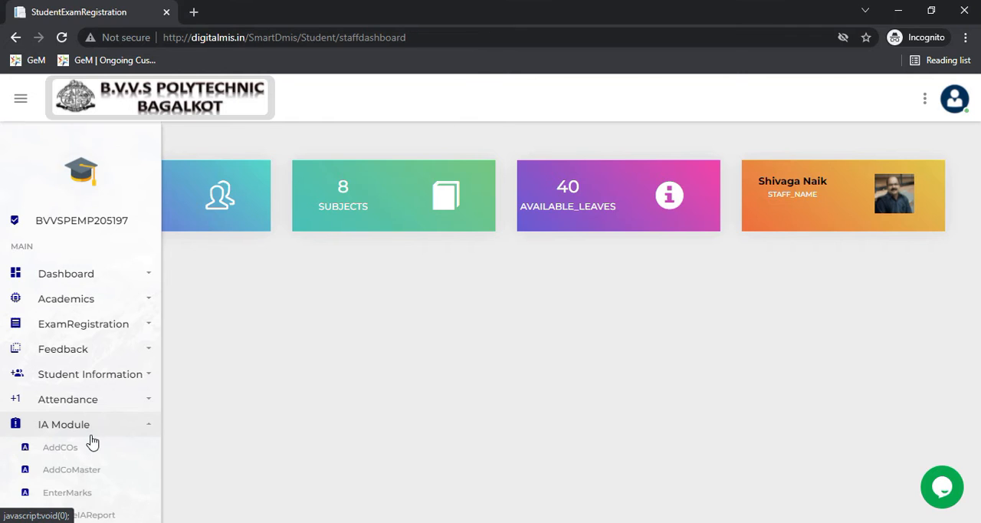
scroll(88, 430, "down", 1)
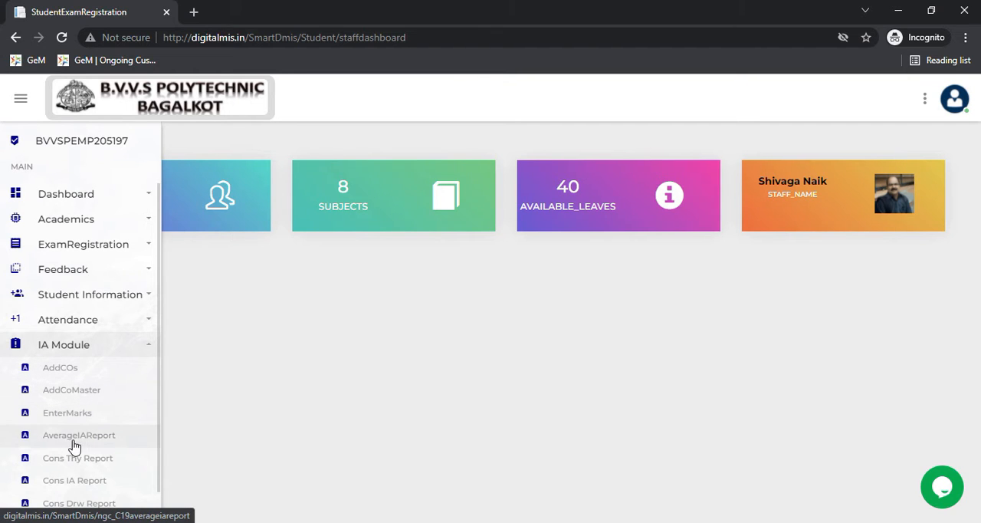
scroll(91, 464, "down", 1)
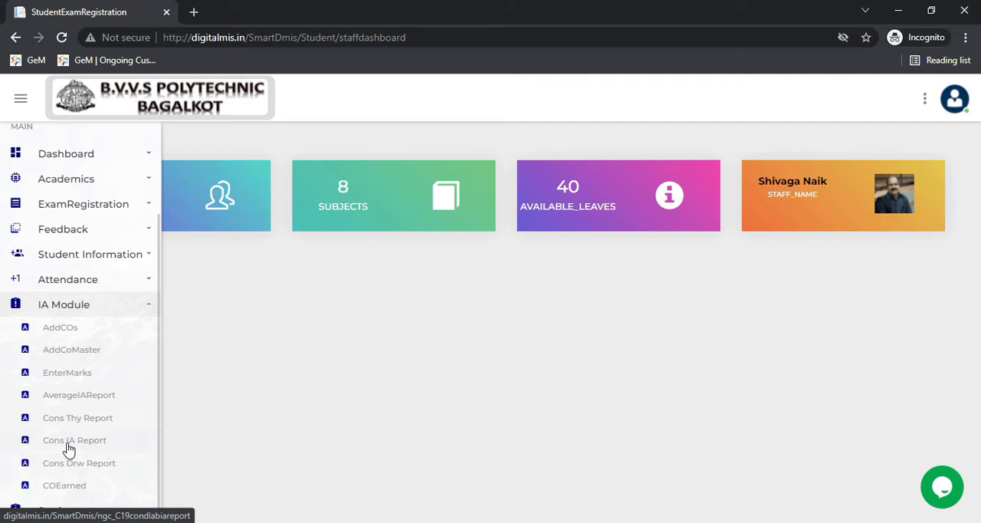
left_click(78, 323)
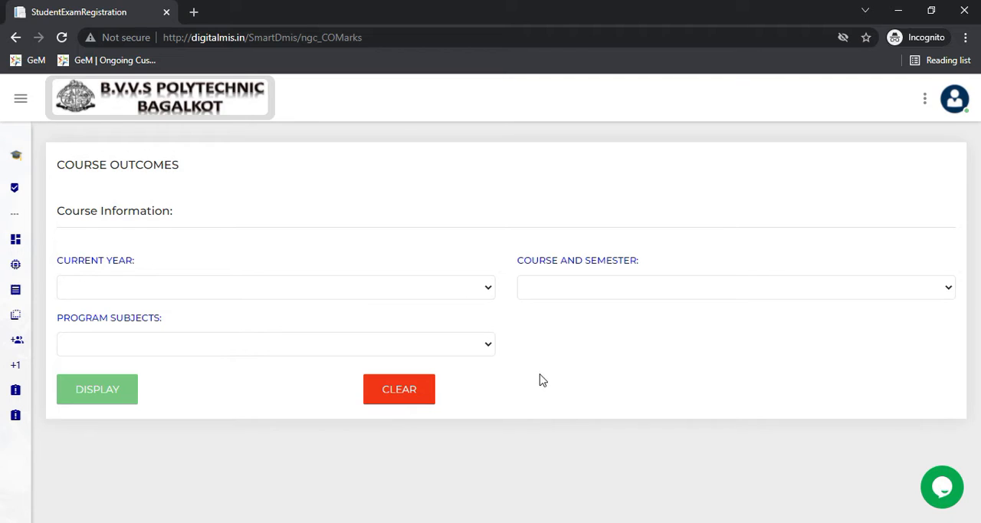
- Set the current year to 2021 and the course and semester to 5th Semester E&E Engg for the course outcomes
left_click(451, 291)
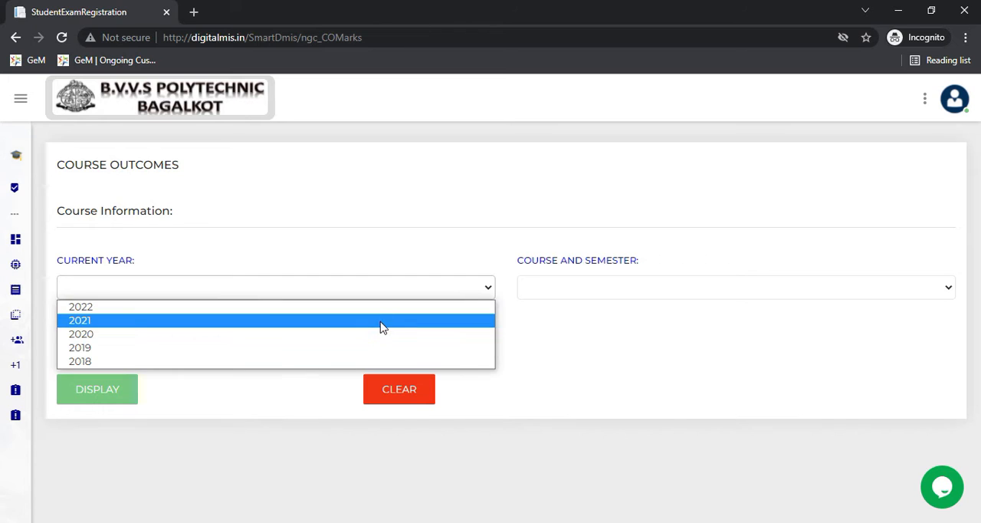
left_click(382, 325)
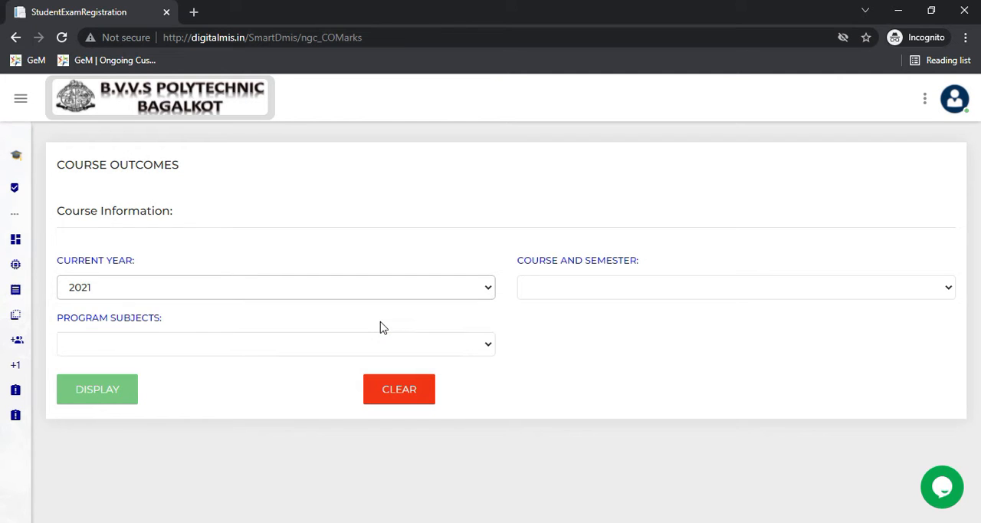
left_click(558, 295)
left_click(558, 295)
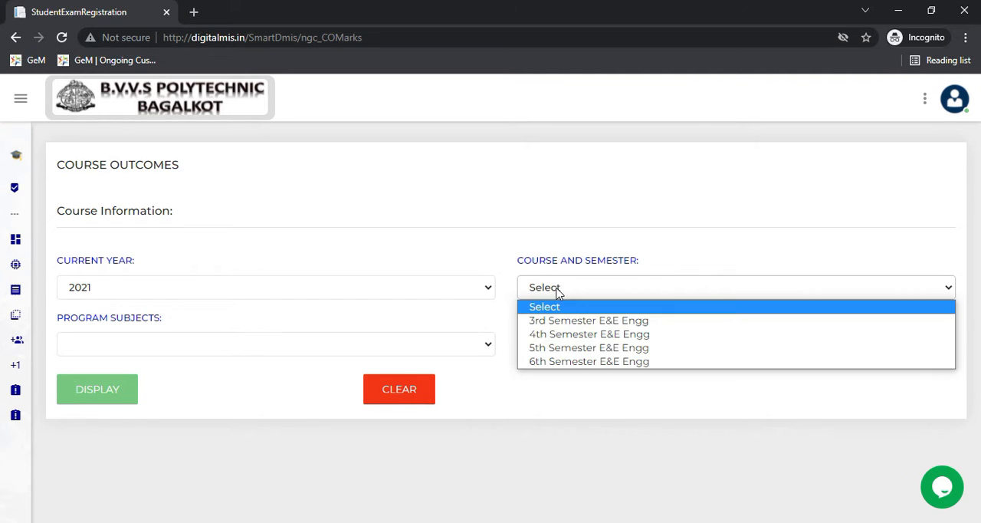
left_click(580, 354)
left_click(580, 351)
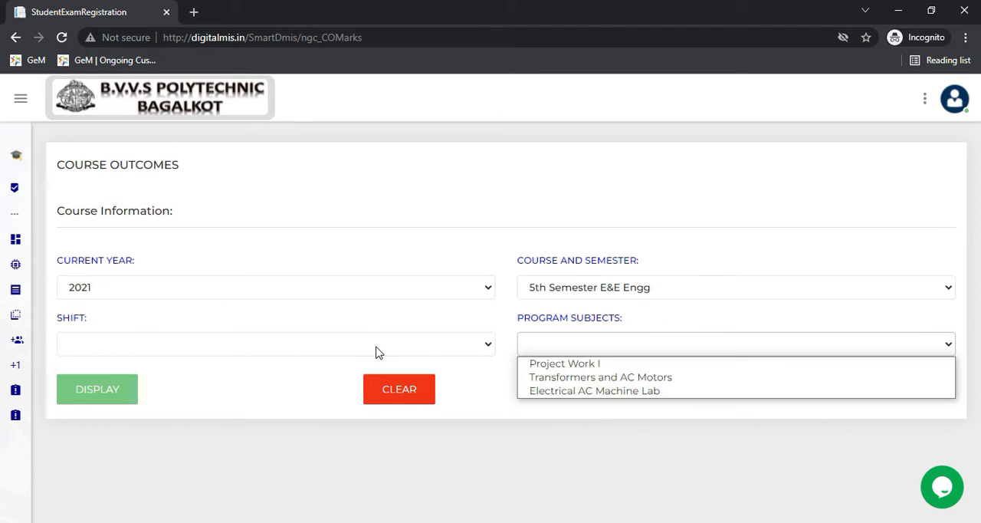
- Choose 1st Shift and the subject Transformers and AC Motors, and display its course outcomes
left_click(376, 351)
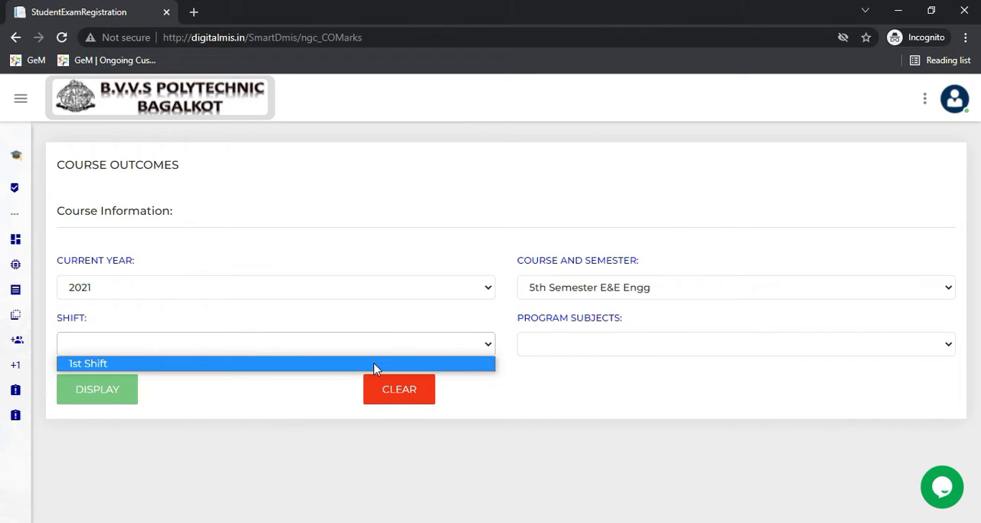
left_click(376, 366)
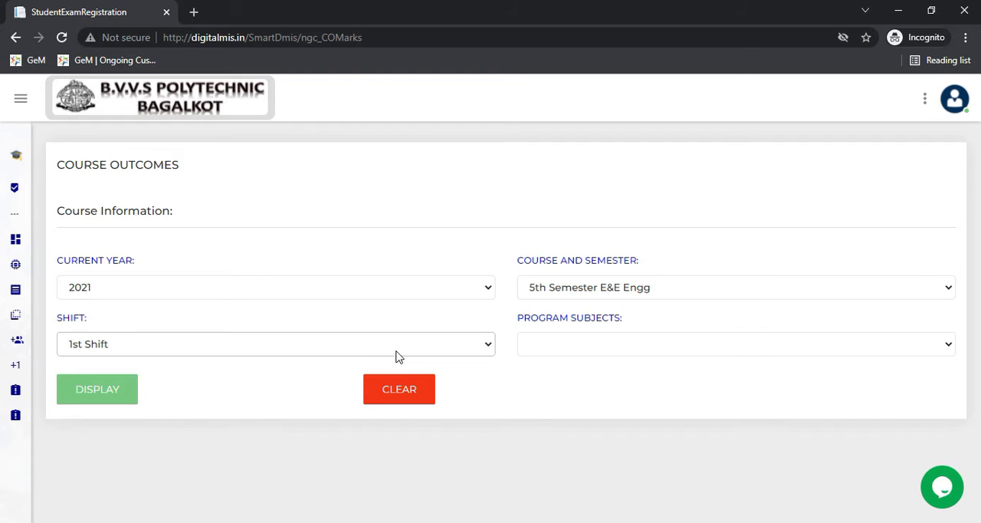
left_click(605, 344)
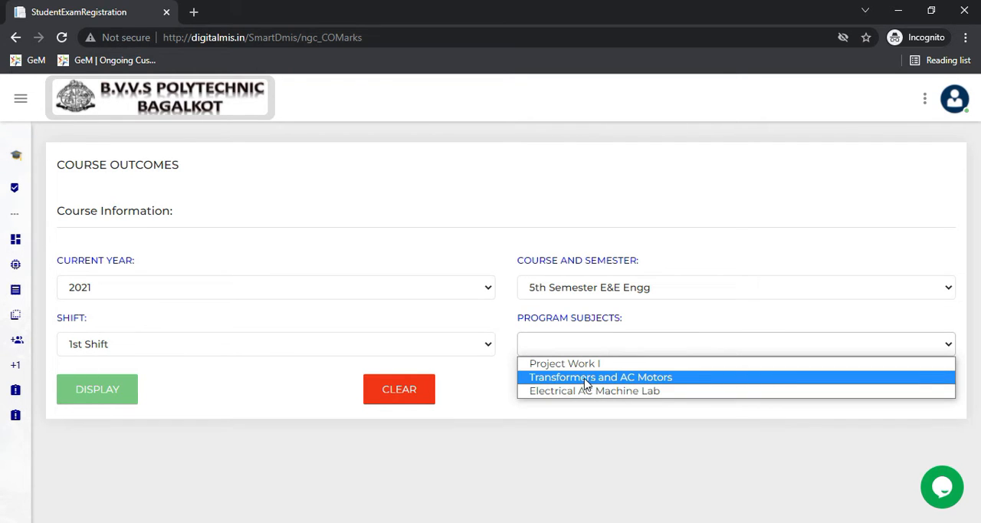
left_click(586, 379)
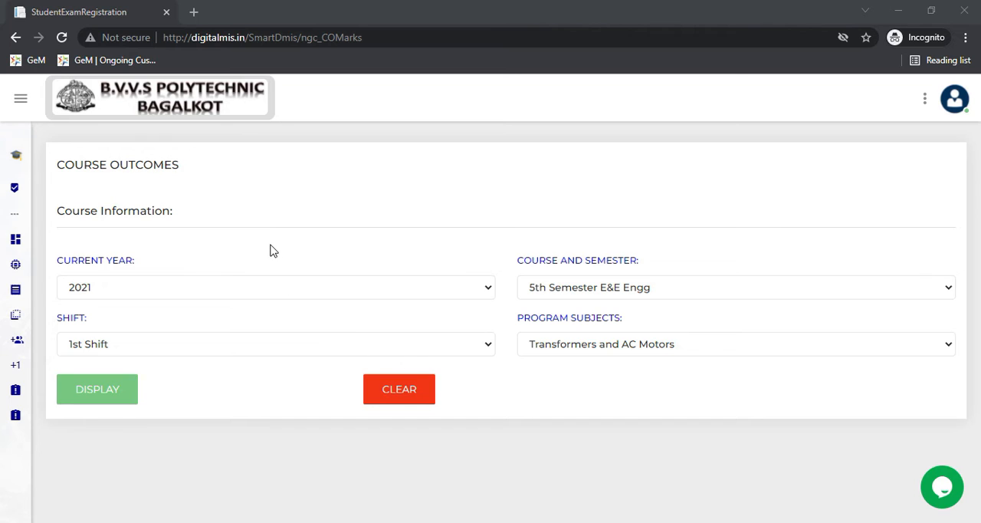
left_click(90, 387)
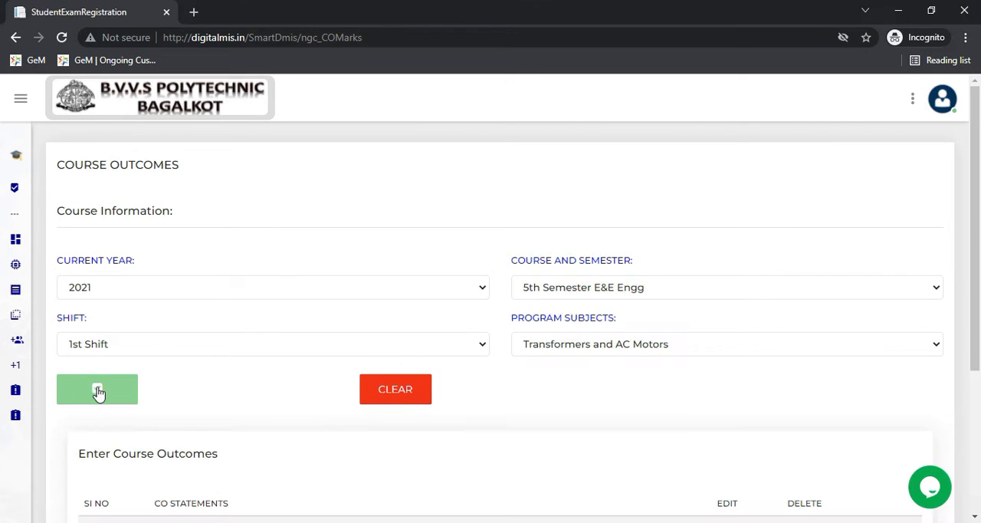
- Add a new CO statement reading "7th IA marks" below the existing ones and save it
scroll(224, 301, "down", 1)
scroll(220, 301, "down", 3)
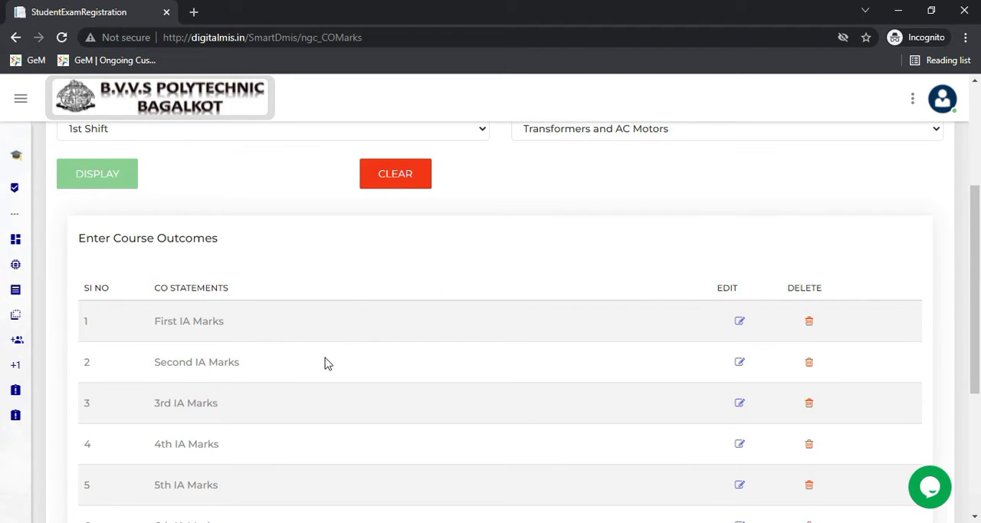
scroll(195, 316, "down", 2)
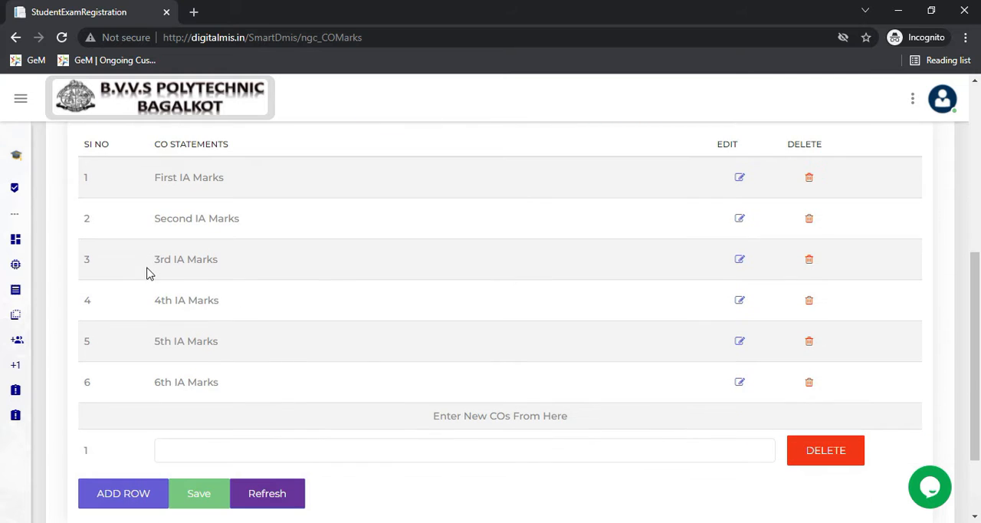
mouse_move(53, 364)
left_click(181, 446)
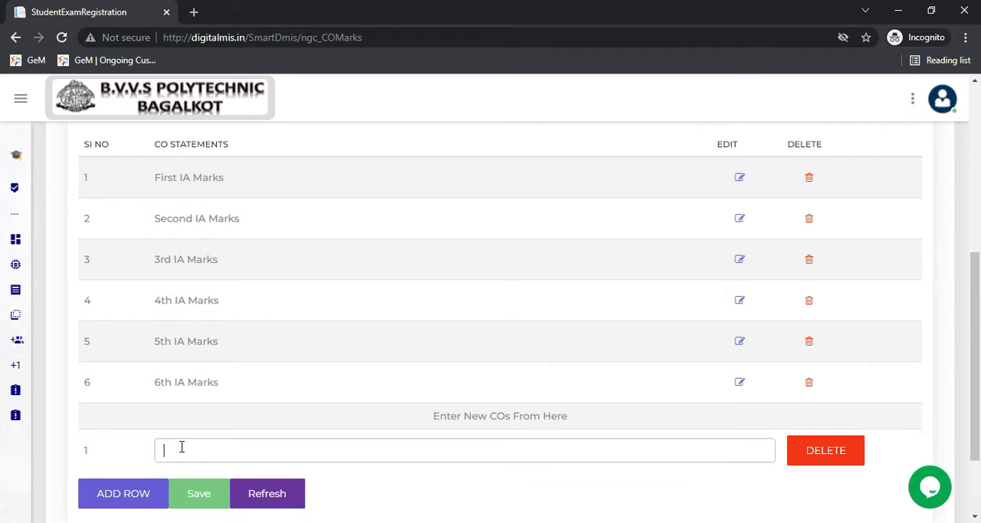
type("7th IA marks")
left_click(197, 491)
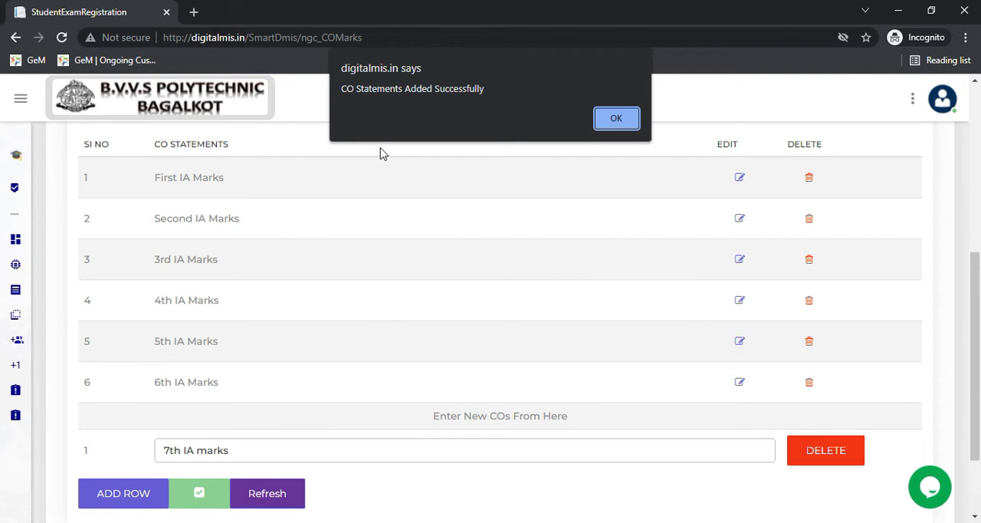
left_click(615, 120)
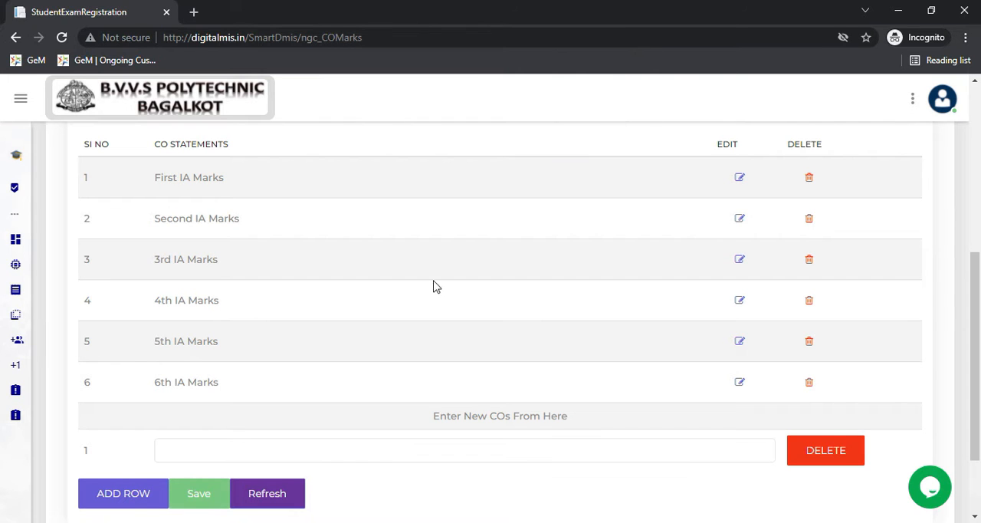
- Check the saved CO statements, then view the edit form of the 7th IA marks statement and close it without changes
scroll(357, 239, "up", 5)
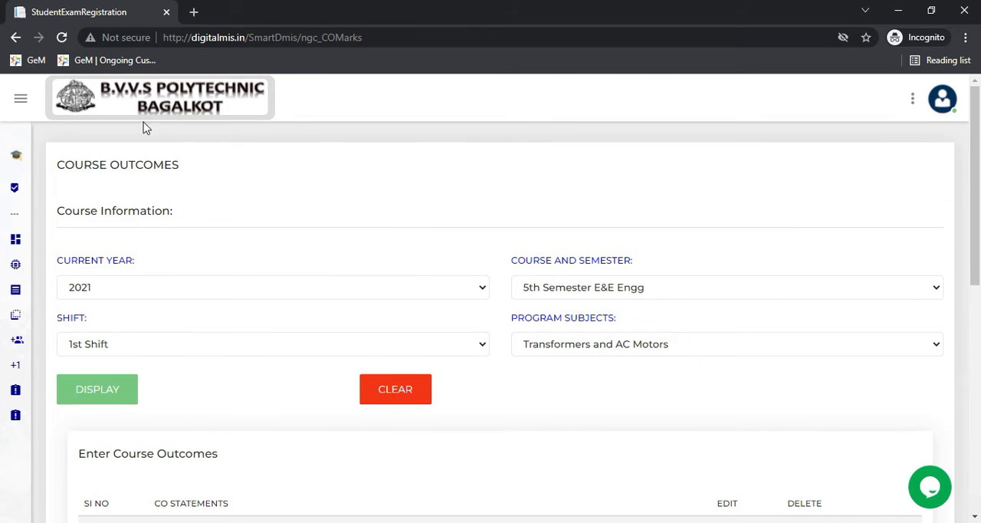
scroll(222, 359, "down", 2)
scroll(223, 363, "down", 4)
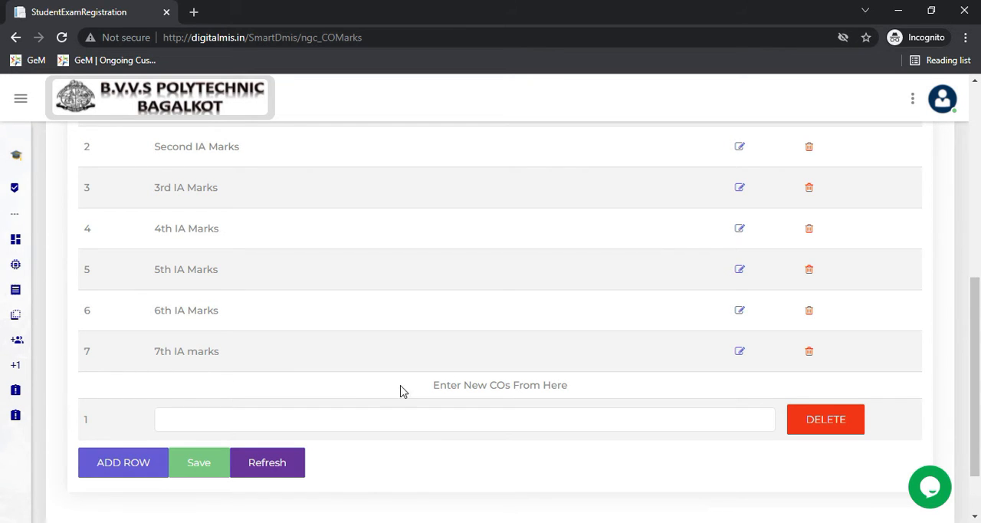
left_click(739, 354)
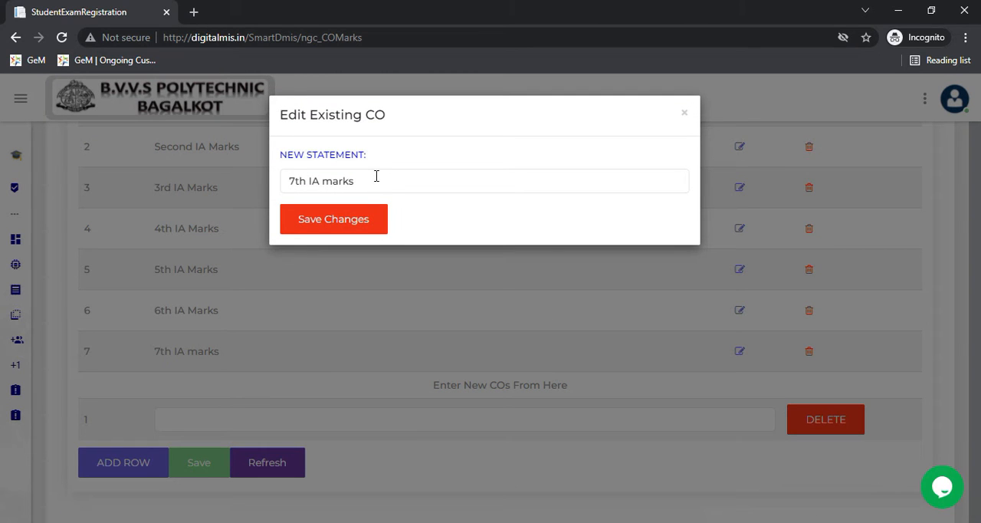
left_click(684, 118)
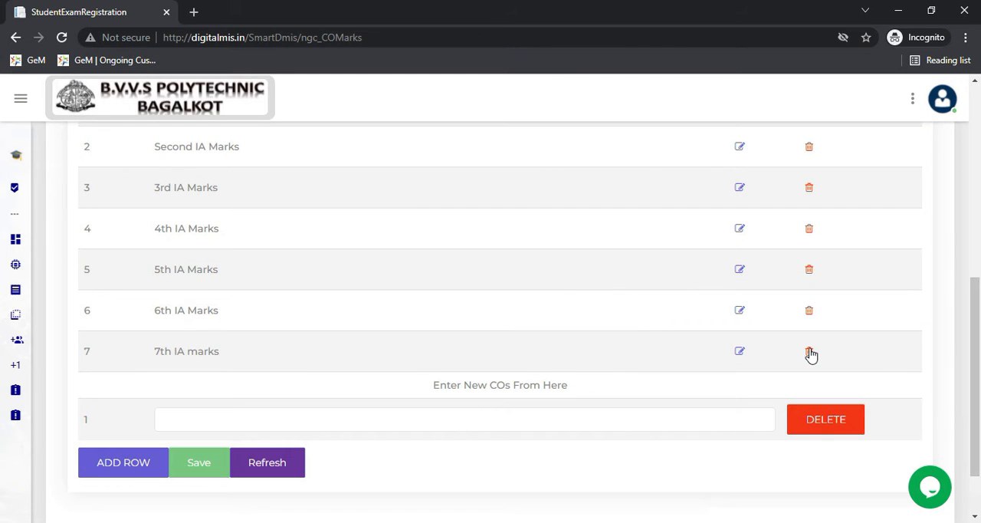
- Delete the 7th IA marks statement from the course outcomes list
scroll(226, 285, "up", 2)
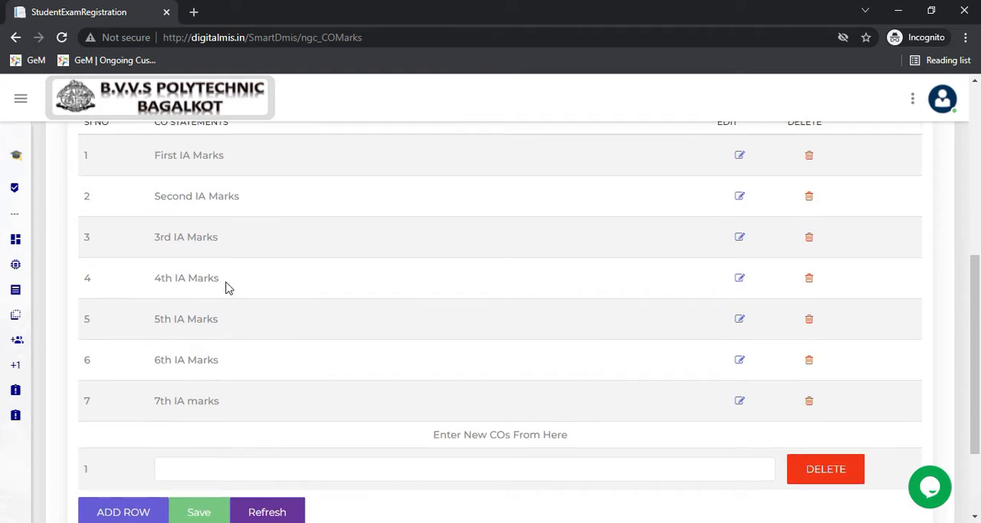
scroll(247, 420, "down", 2)
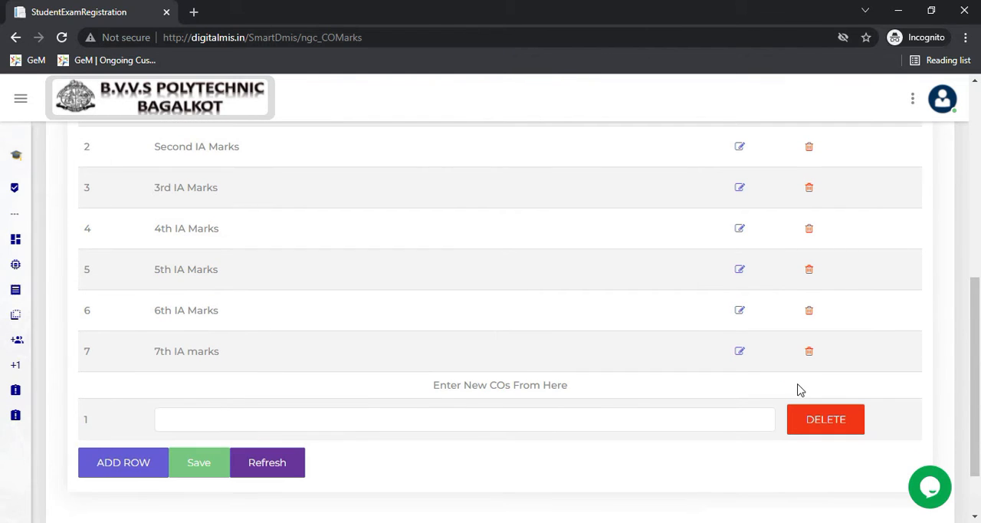
left_click(807, 356)
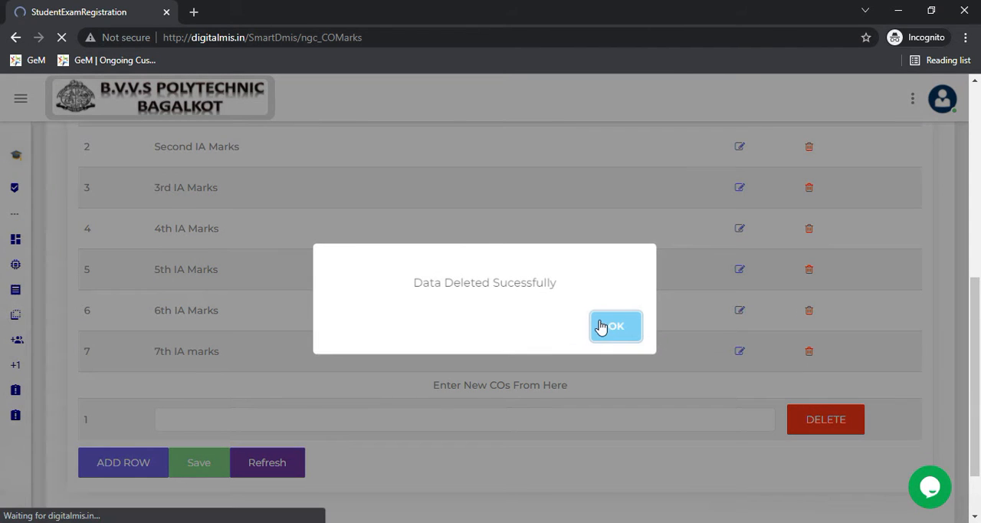
left_click(615, 326)
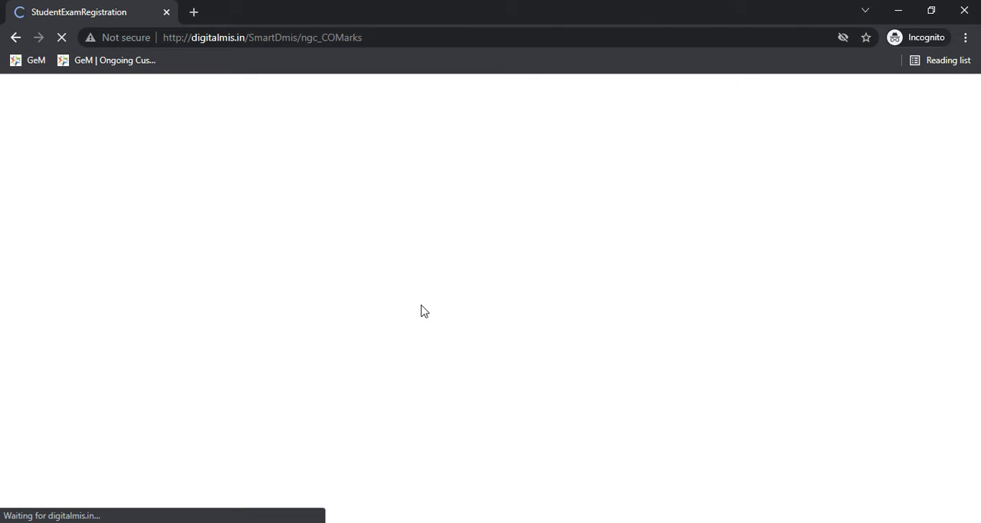
- Open the AddCoMaster page of the IA Module
mouse_move(7, 348)
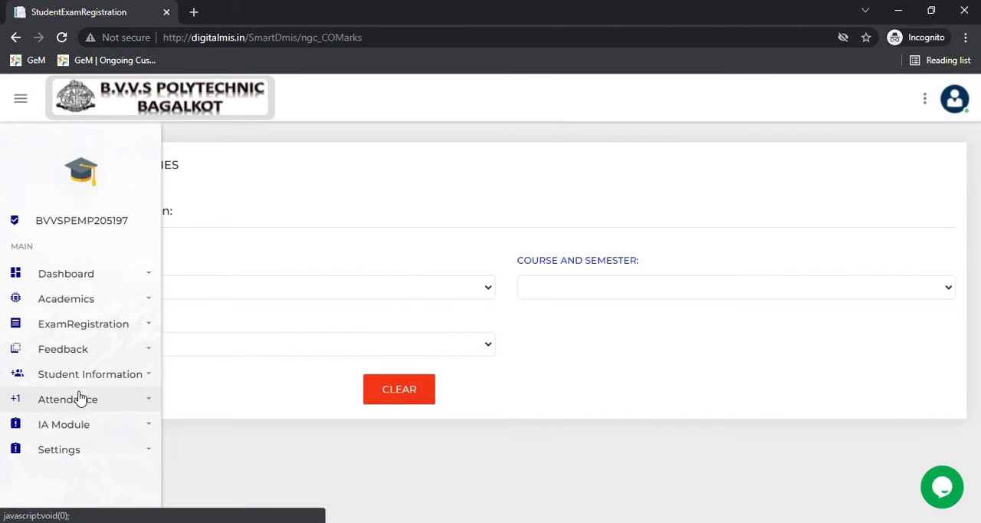
left_click(93, 424)
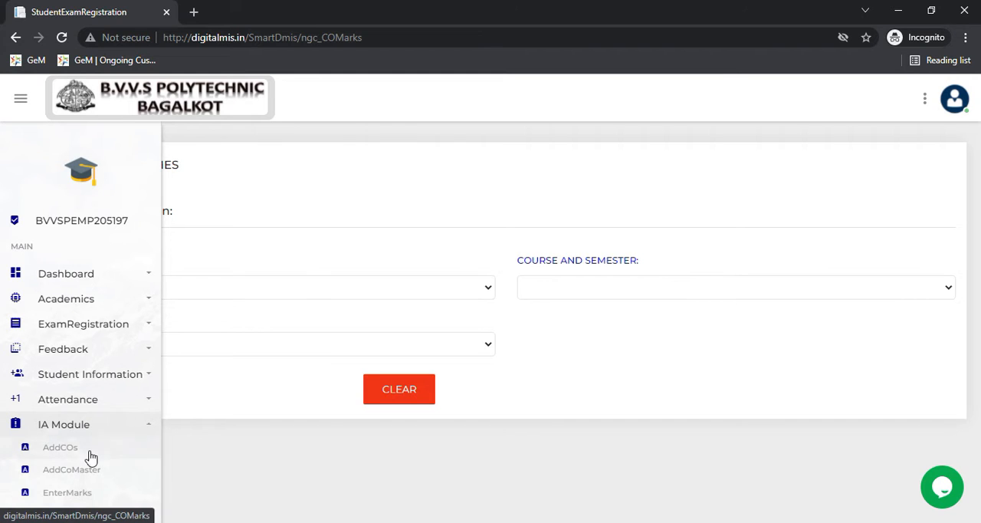
left_click(90, 470)
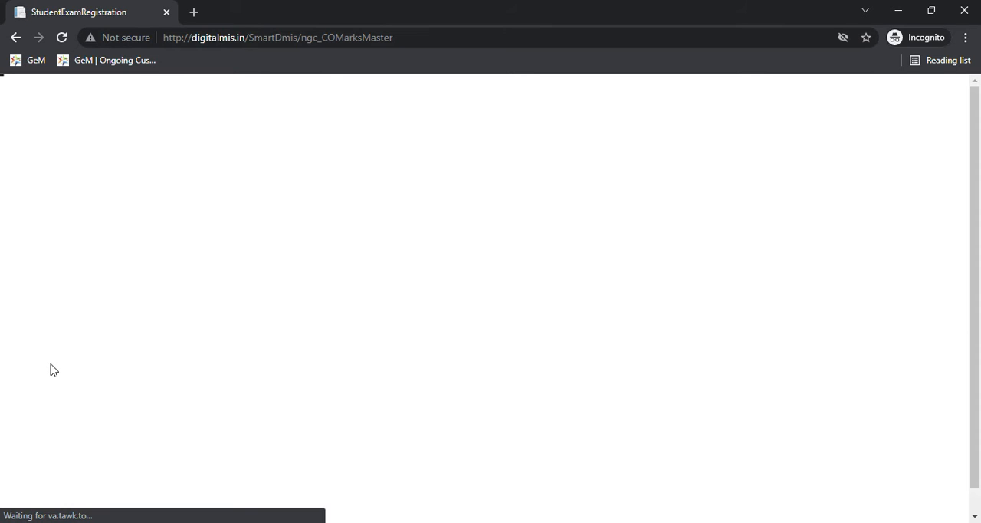
mouse_move(9, 393)
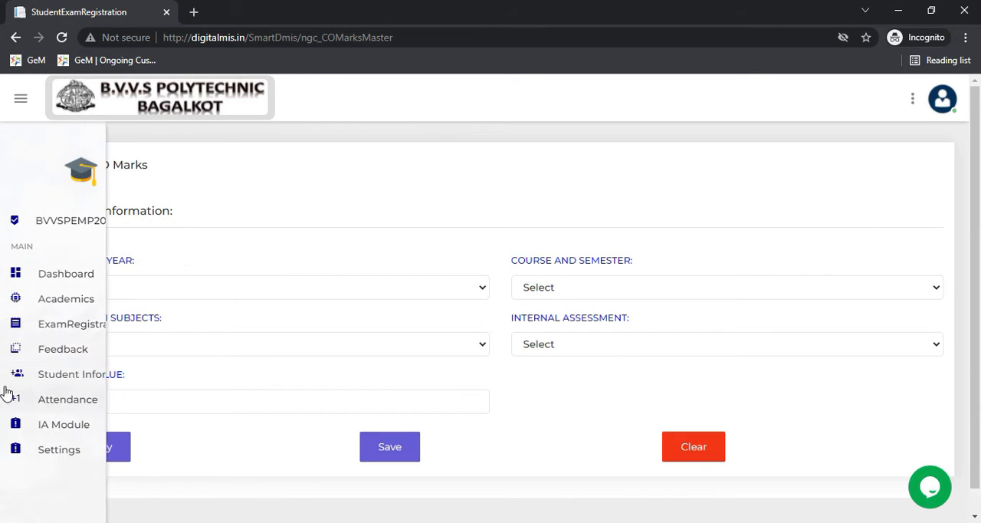
left_click(46, 427)
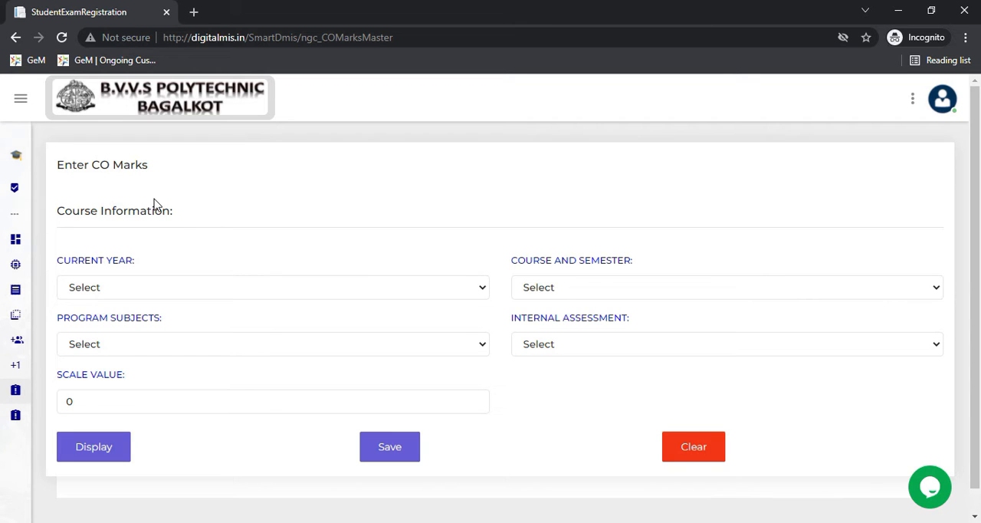
- Set the current year to 2021 and the course and semester to 5th Semester E&E Engg for entering CO marks
left_click(234, 295)
left_click(230, 328)
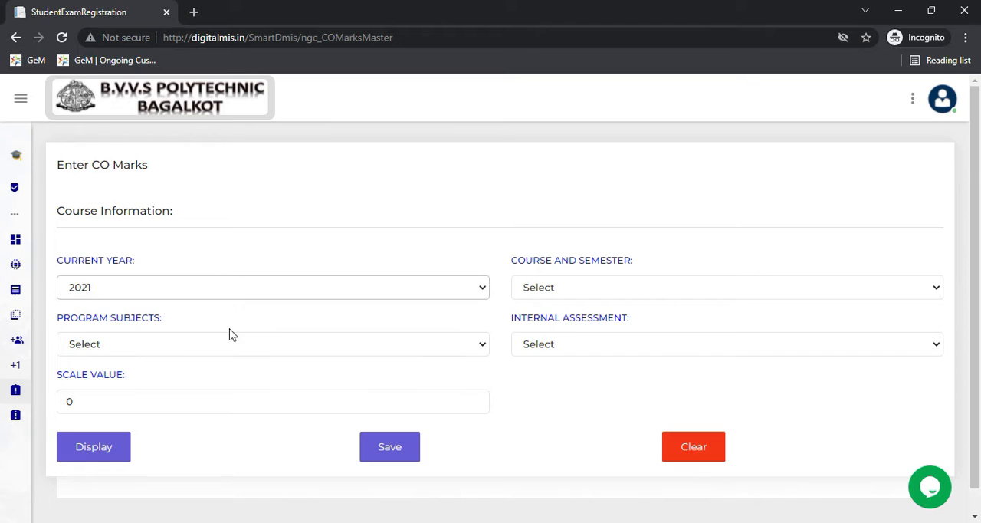
left_click(552, 289)
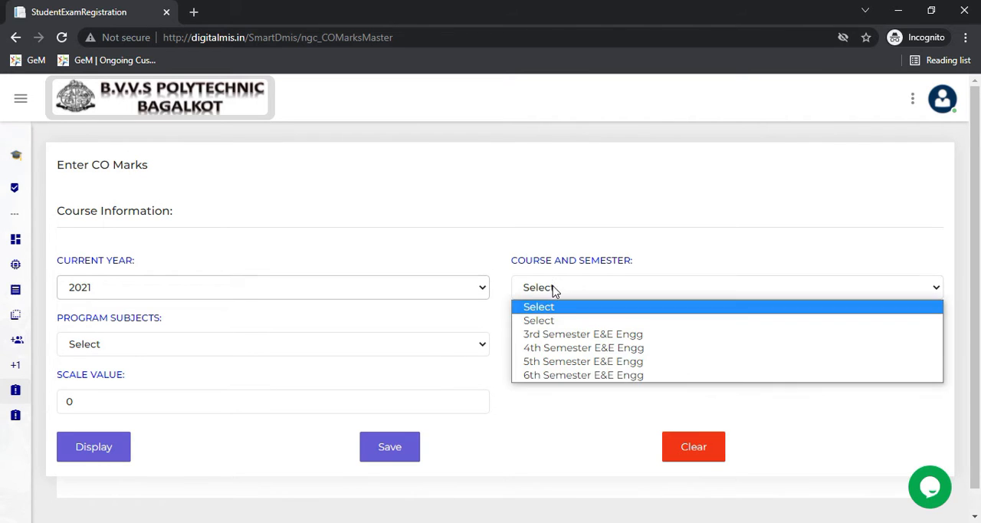
left_click(552, 361)
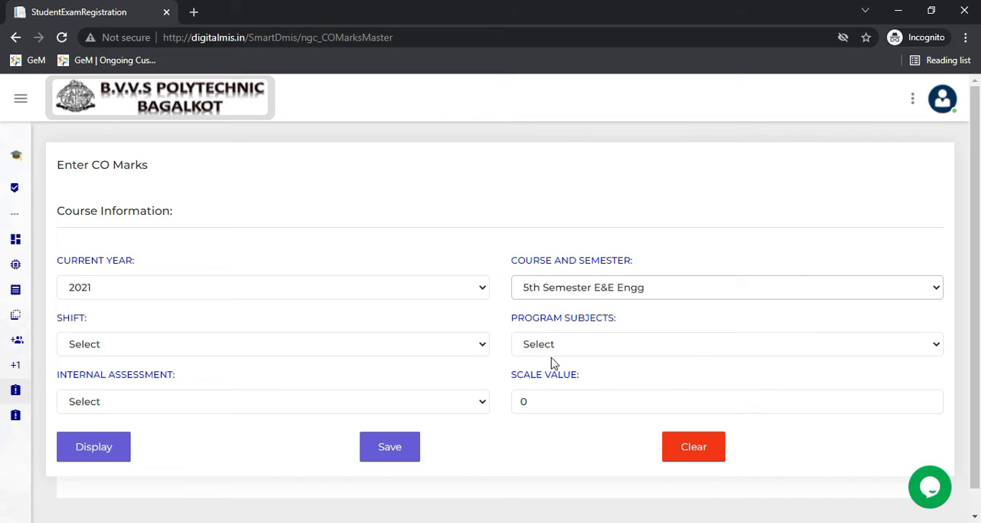
- Set the shift to 1st Shift, the program subject to Transformers and AC Motors, and the internal assessment to I IAtest Theory
left_click(396, 350)
left_click(386, 378)
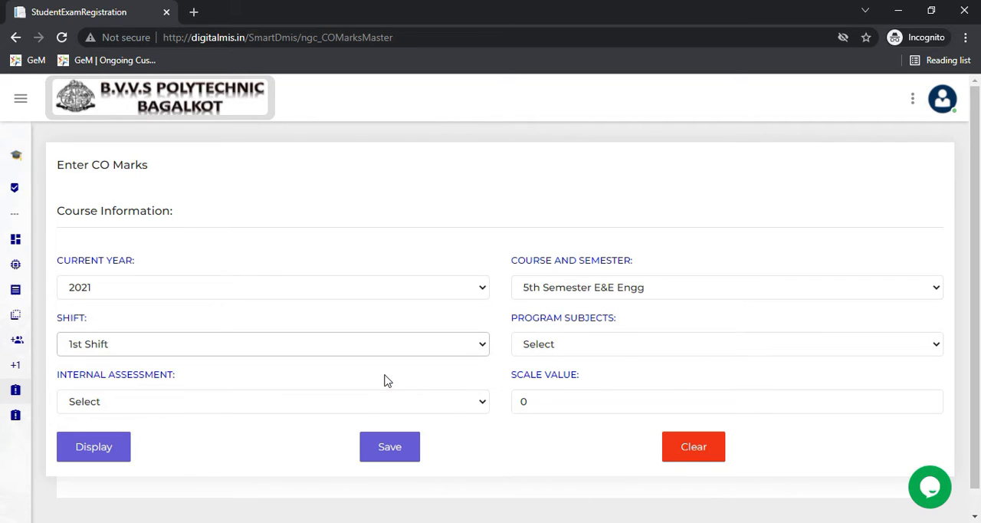
left_click(618, 346)
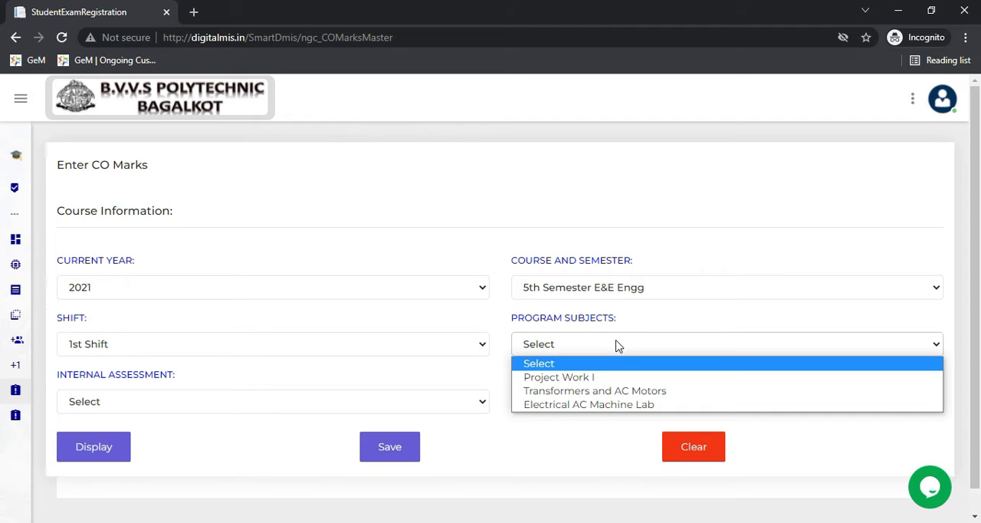
left_click(626, 391)
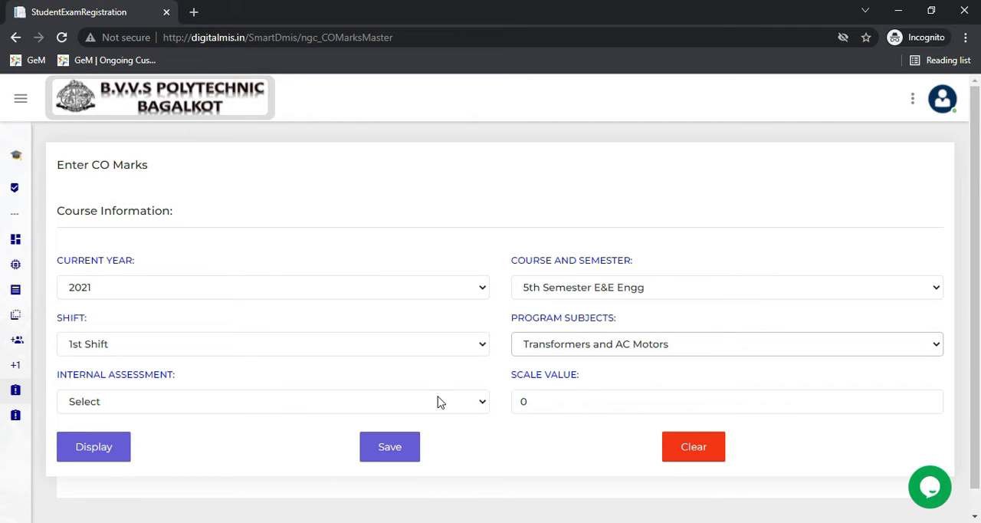
left_click(458, 411)
left_click(458, 409)
left_click(458, 409)
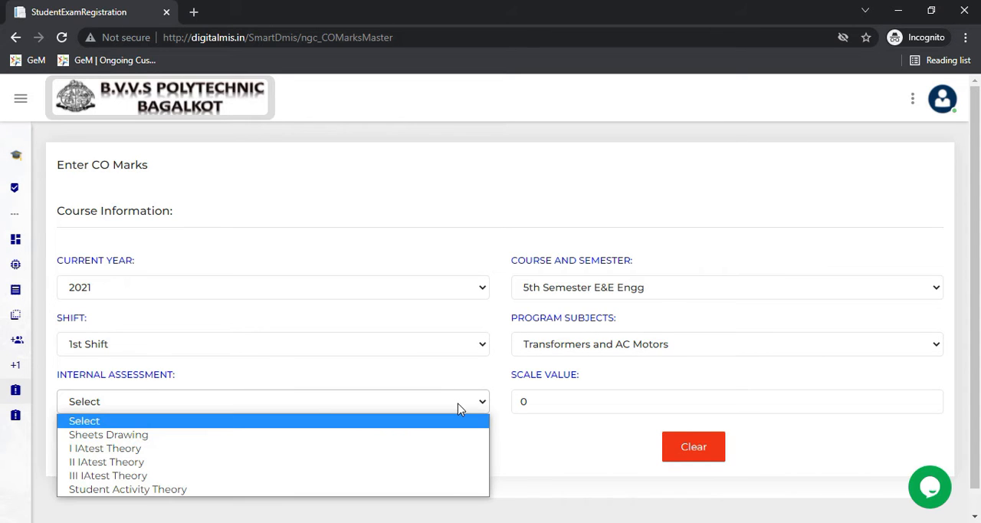
left_click(264, 453)
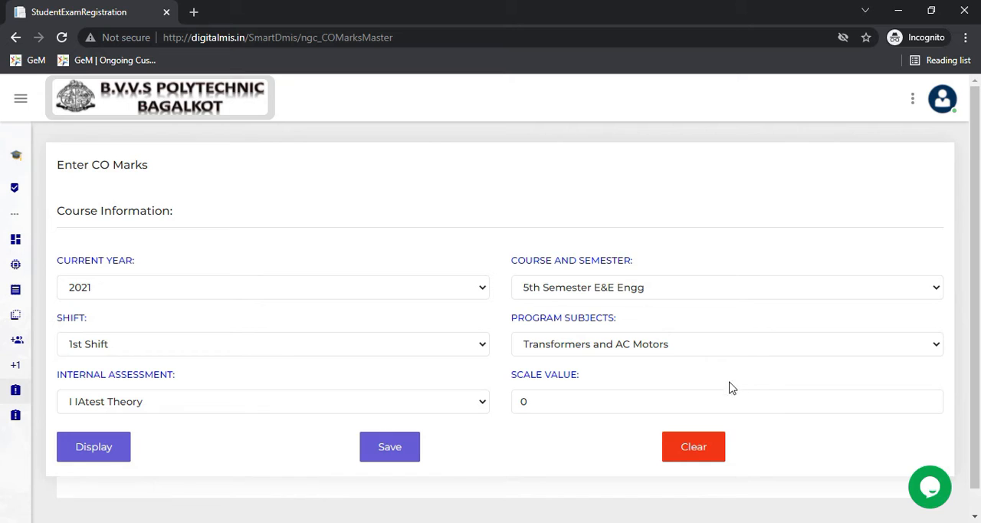
left_click(729, 351)
left_click(673, 365)
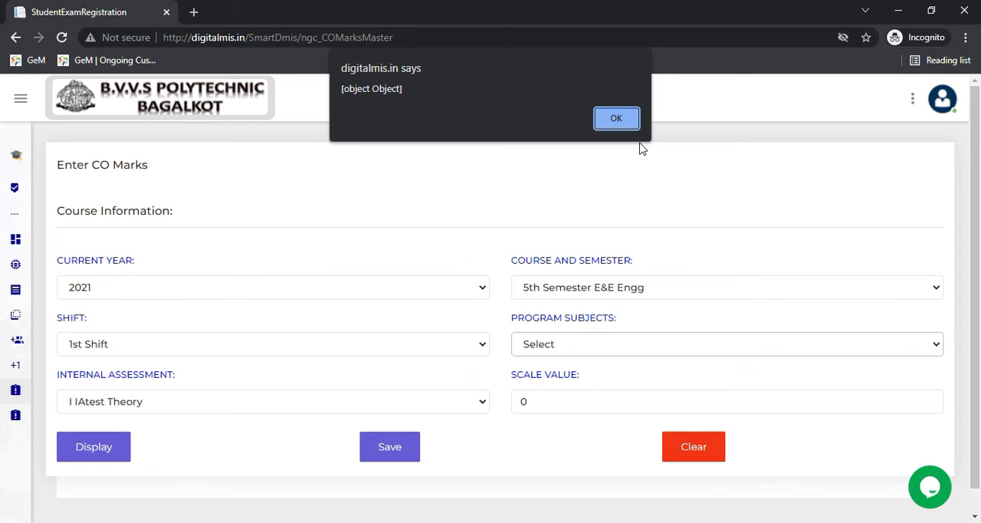
left_click(616, 119)
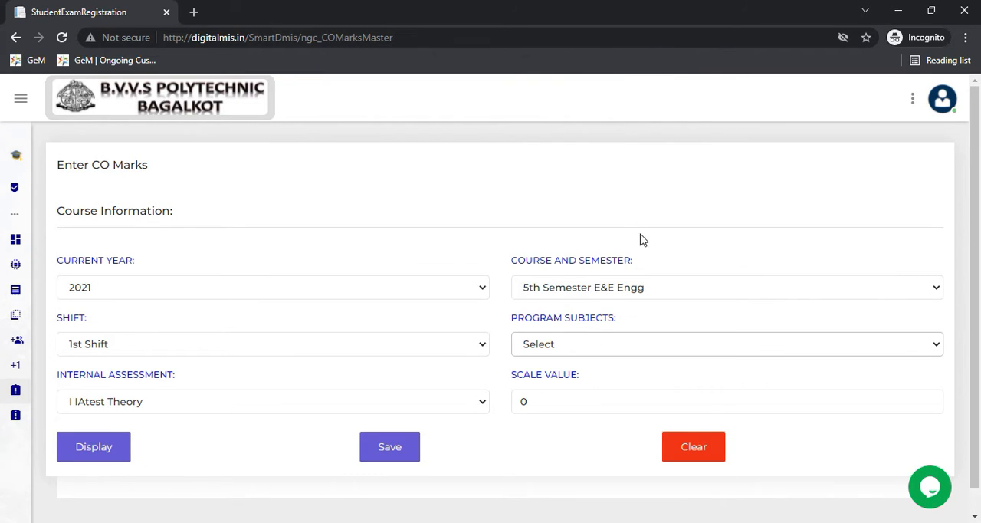
- Choose Transformers and AC Motors as the program subject again and I IAtest Theory as its internal assessment
left_click(665, 355)
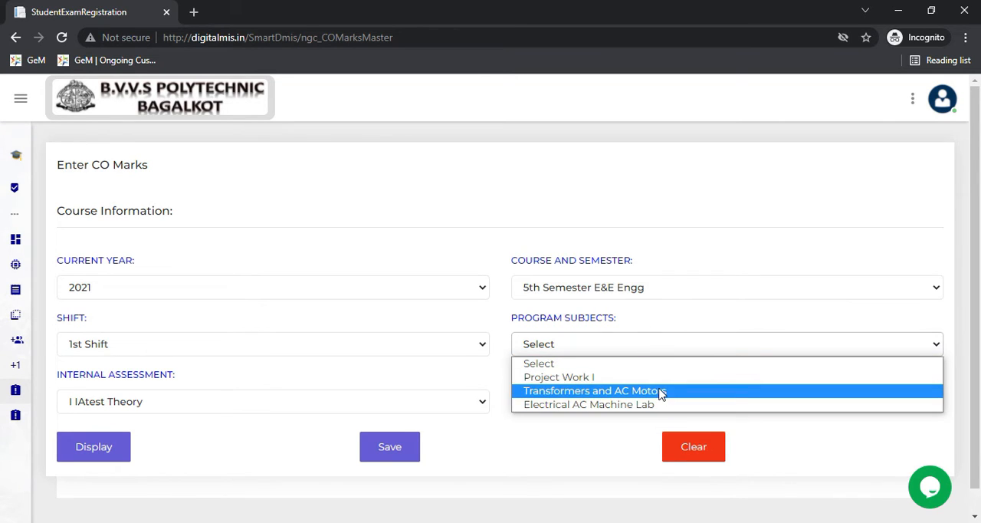
left_click(664, 392)
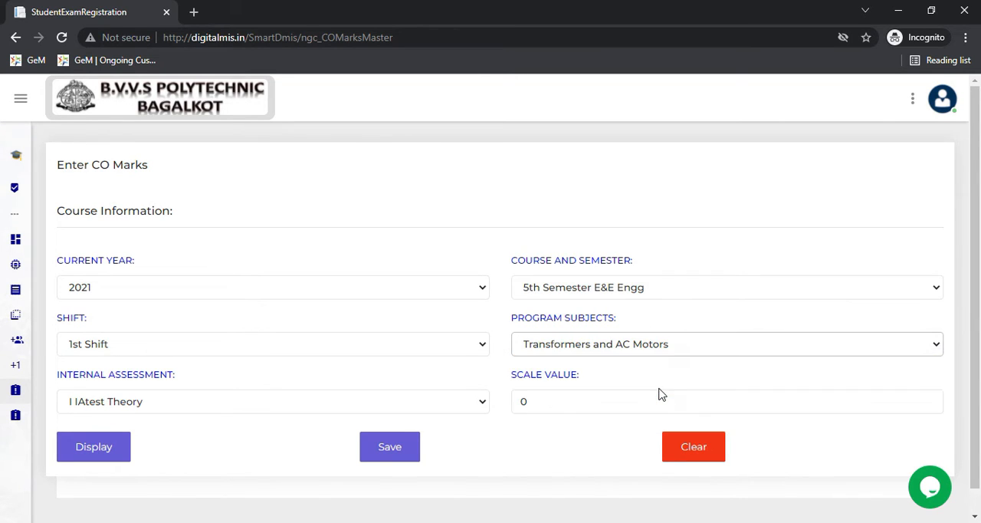
left_click(380, 404)
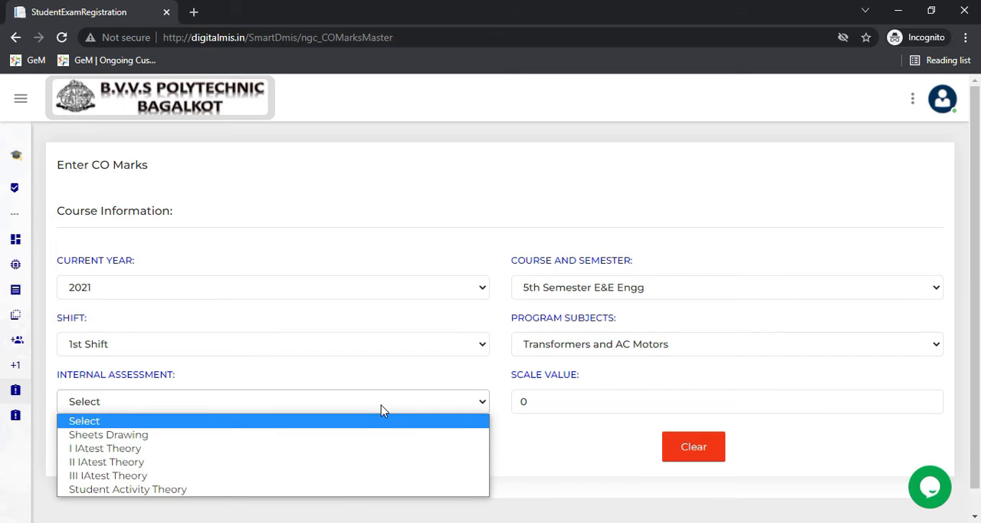
left_click(369, 449)
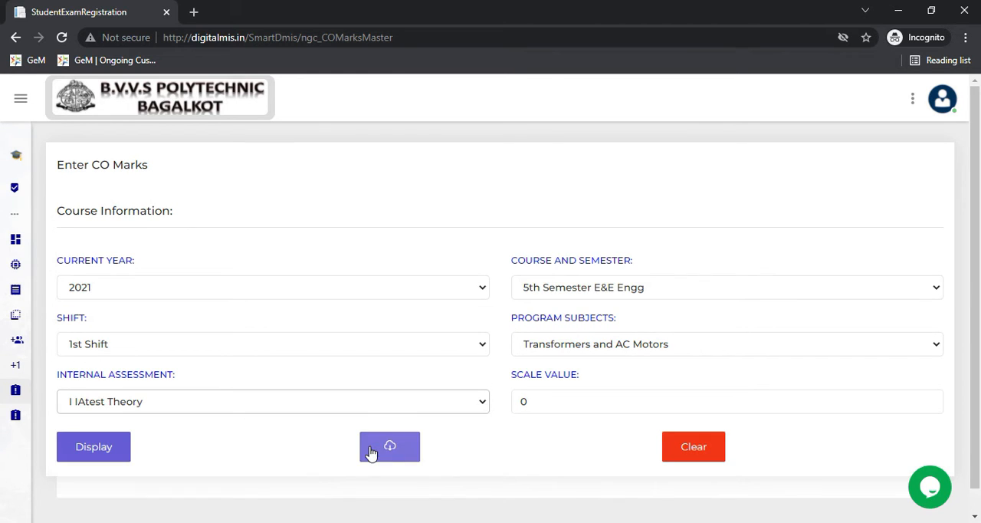
- Set the scale value to 12 and display the marks table for the course outcomes
left_click(562, 404)
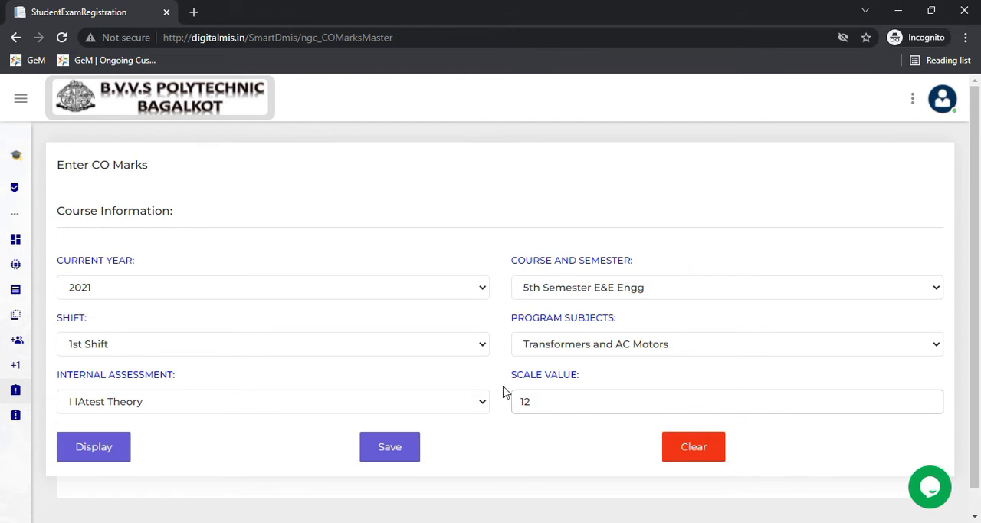
left_click(124, 450)
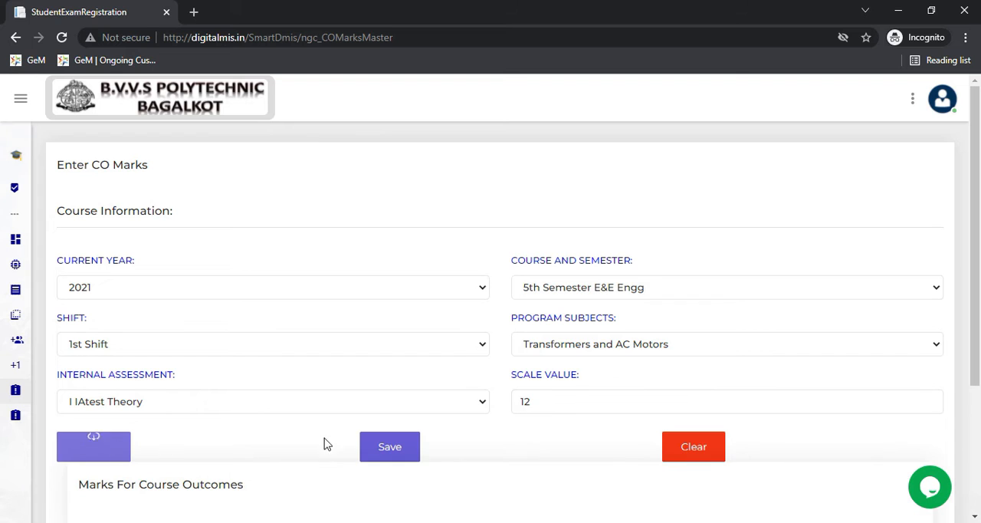
scroll(339, 368, "down", 3)
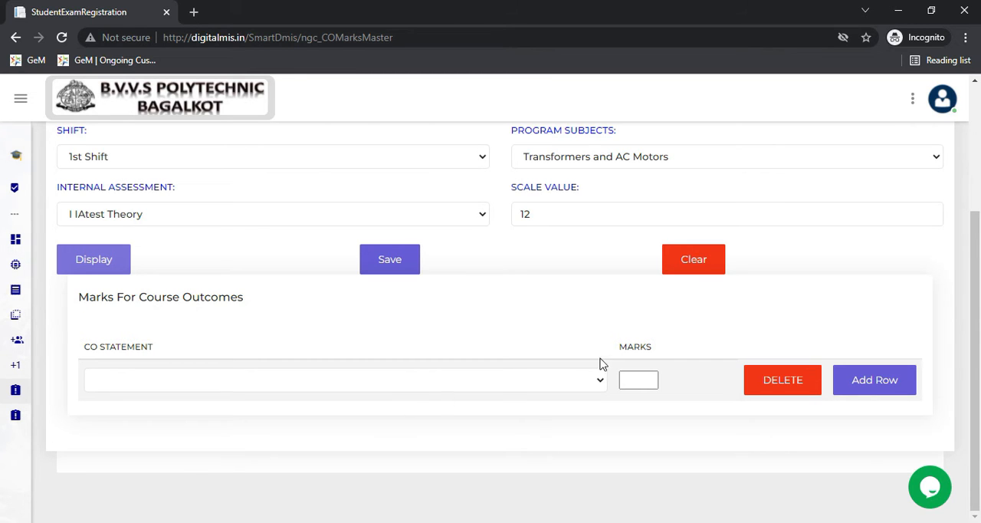
- Assign CO1-First IA Marks as the CO statement with 12 marks and save the CO marks master
left_click(602, 383)
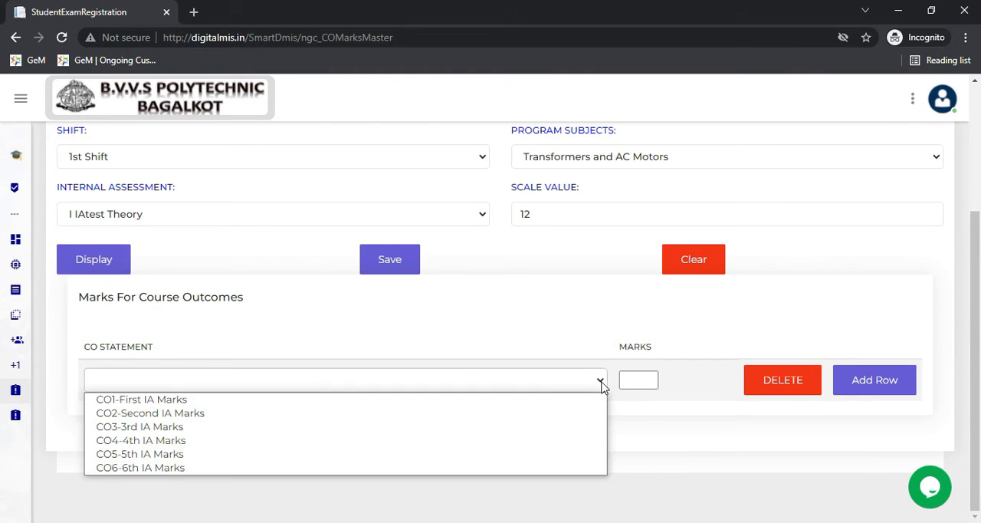
left_click(429, 399)
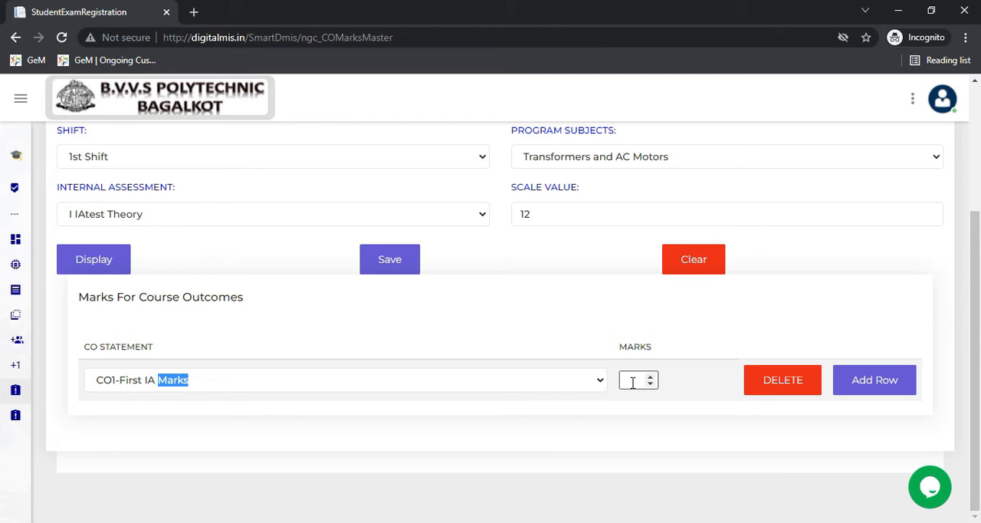
left_click(389, 261)
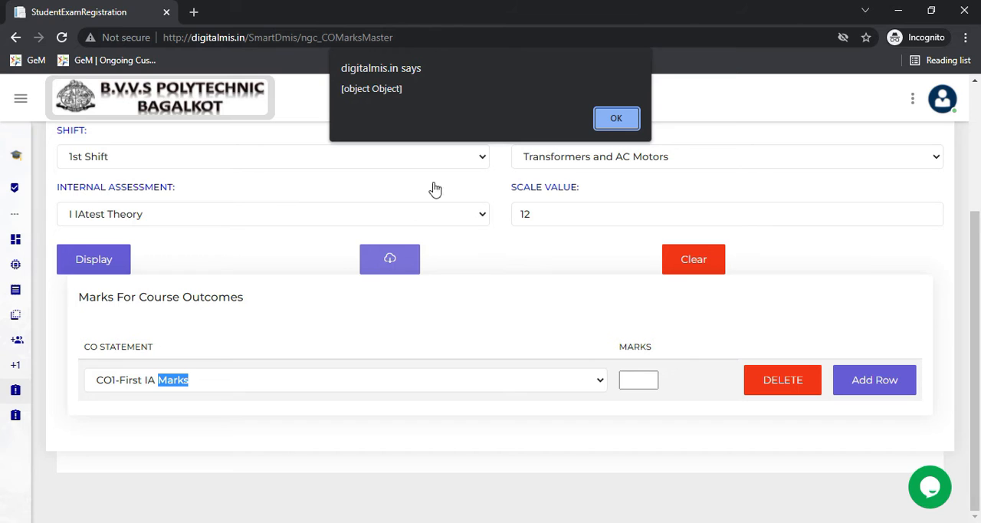
left_click(615, 118)
left_click(630, 383)
left_click(630, 381)
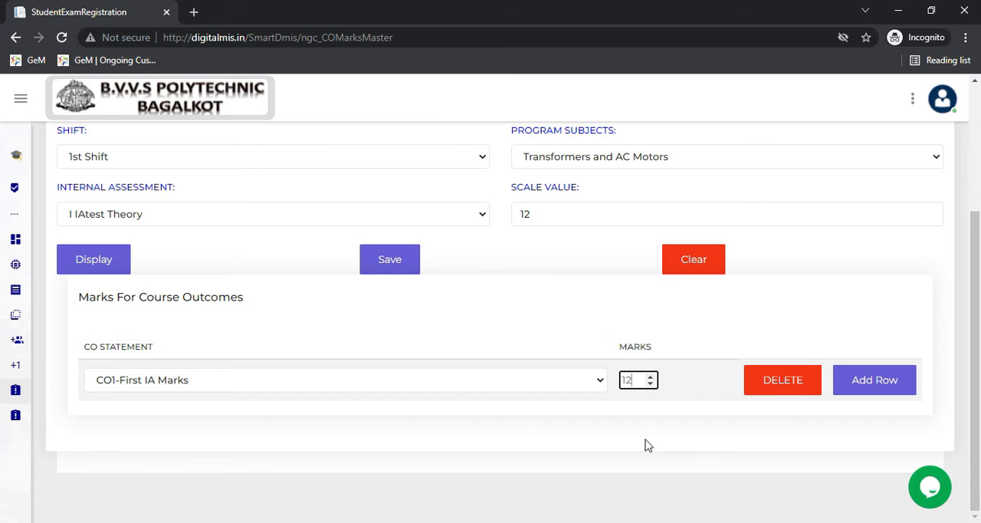
left_click(407, 273)
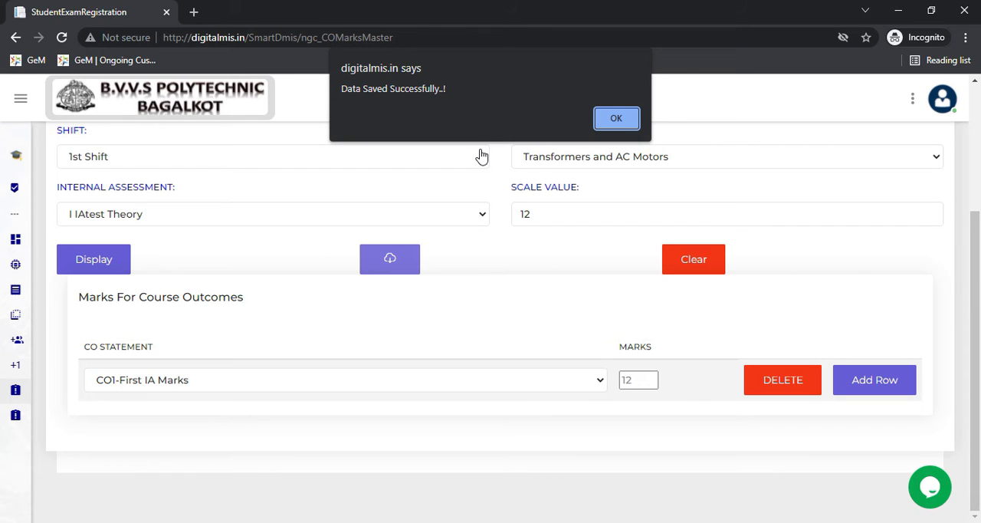
left_click(616, 124)
- Open the EnterMarks page of the IA Module
mouse_move(7, 449)
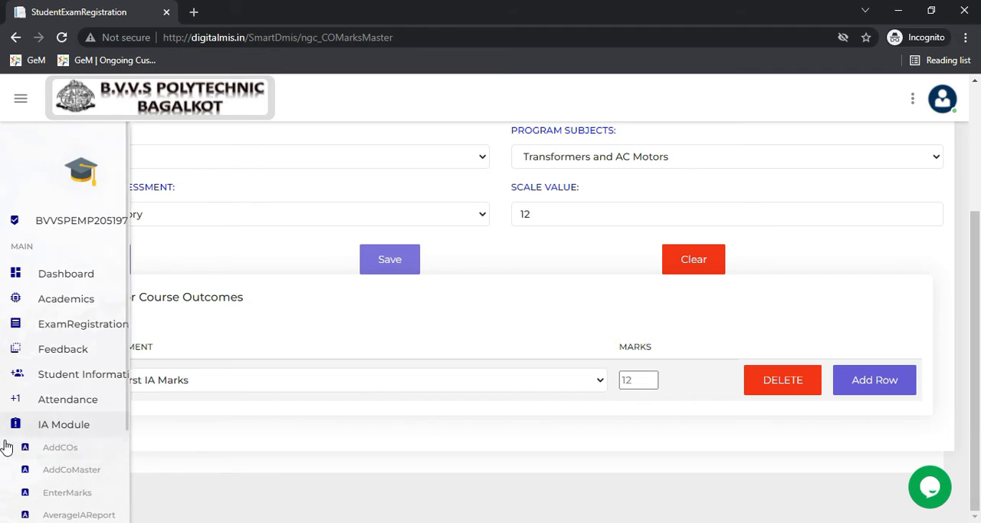
left_click(68, 492)
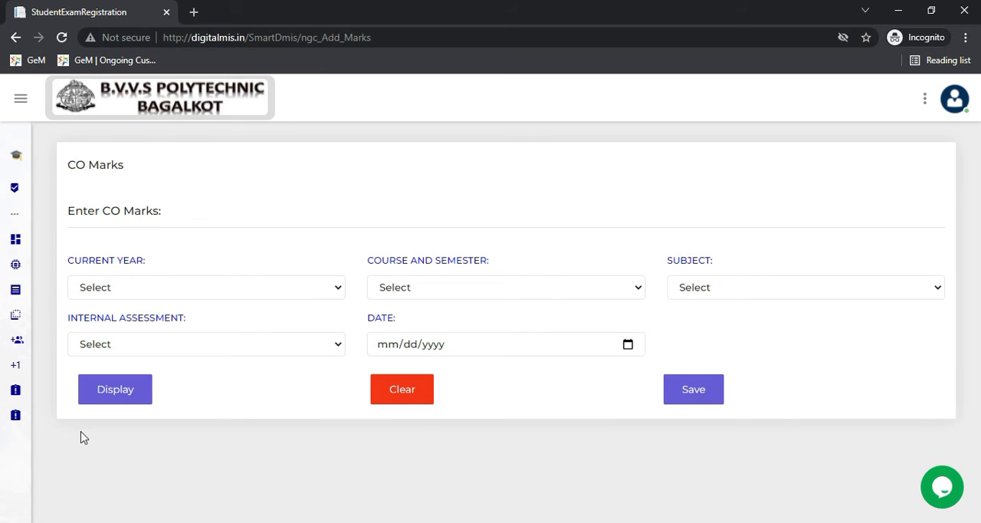
mouse_move(10, 414)
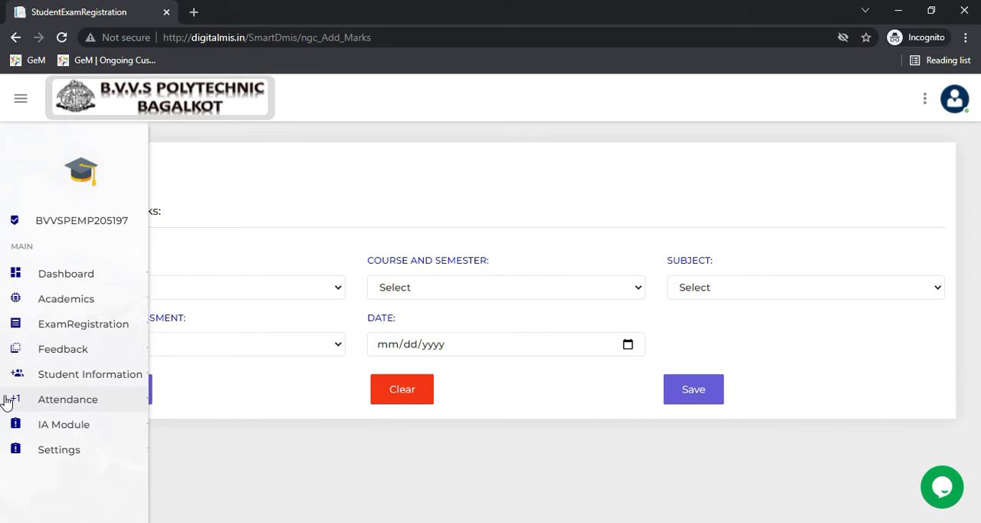
left_click(112, 430)
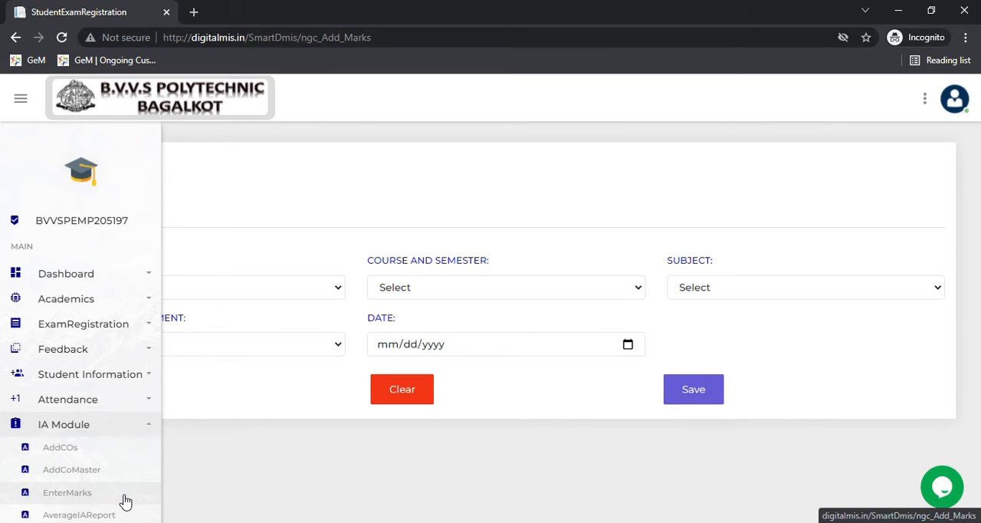
- Set the current year to 2021, the course and semester to 5th Semester E&E Engg, and the shift to 1st Shift
left_click(209, 296)
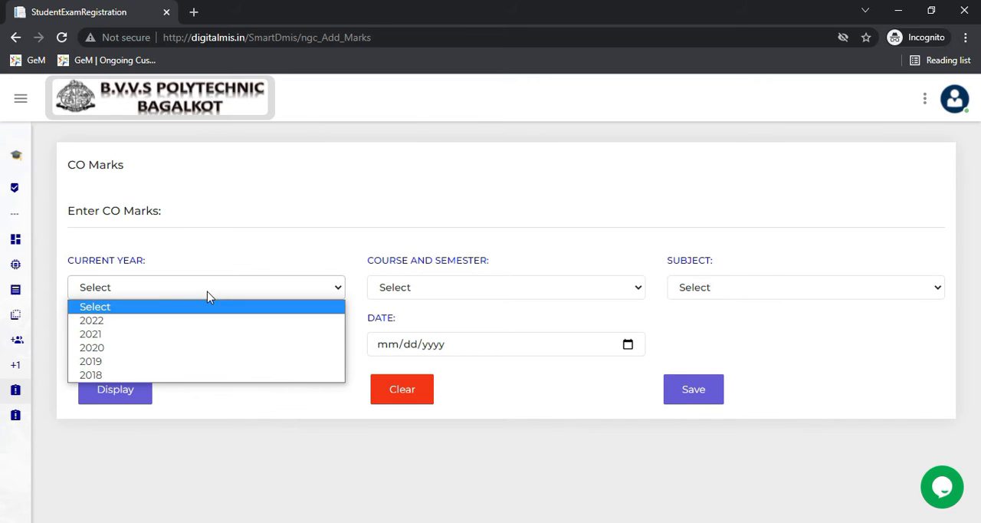
left_click(205, 338)
left_click(409, 289)
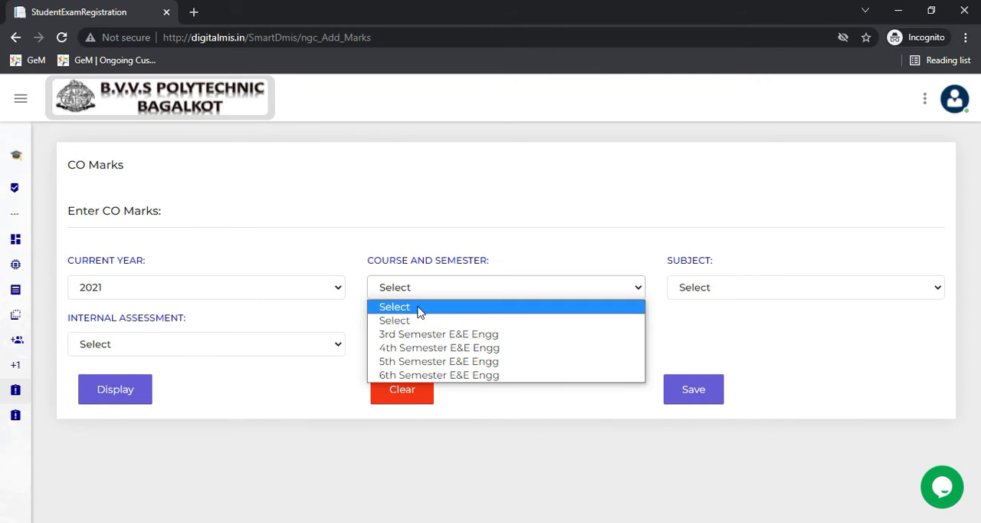
left_click(441, 361)
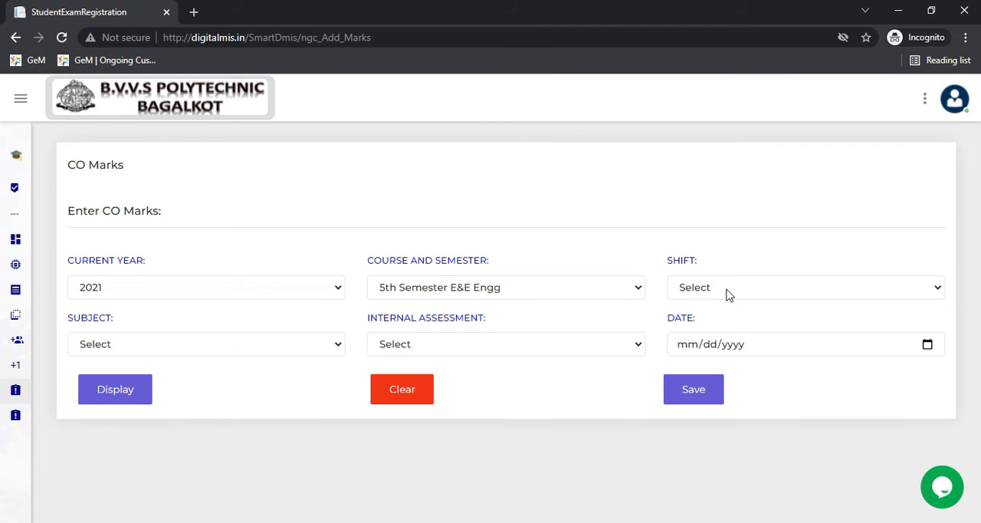
left_click(727, 294)
left_click(730, 320)
- Display the CO-wise marks entry list for Transformers and AC Motors, I IAtest Theory, and review its CO columns
left_click(338, 349)
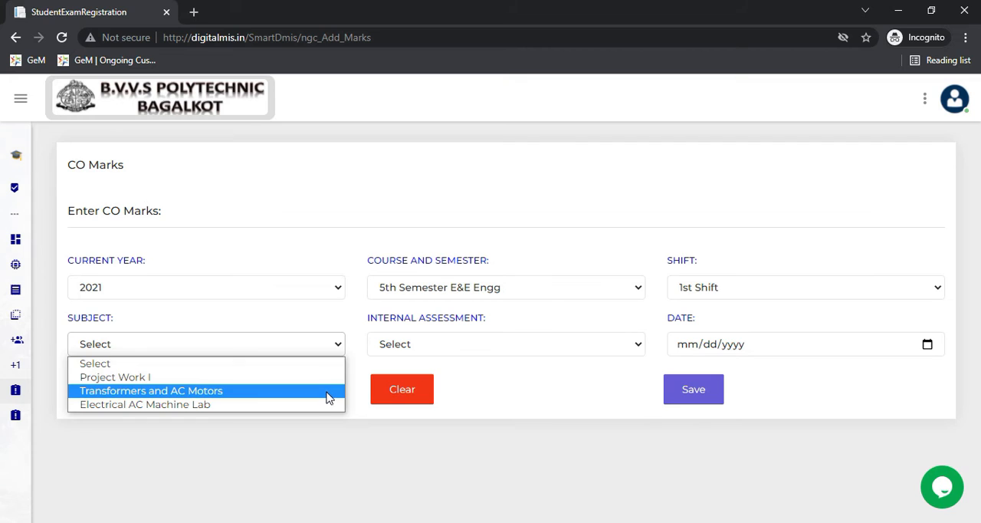
left_click(328, 397)
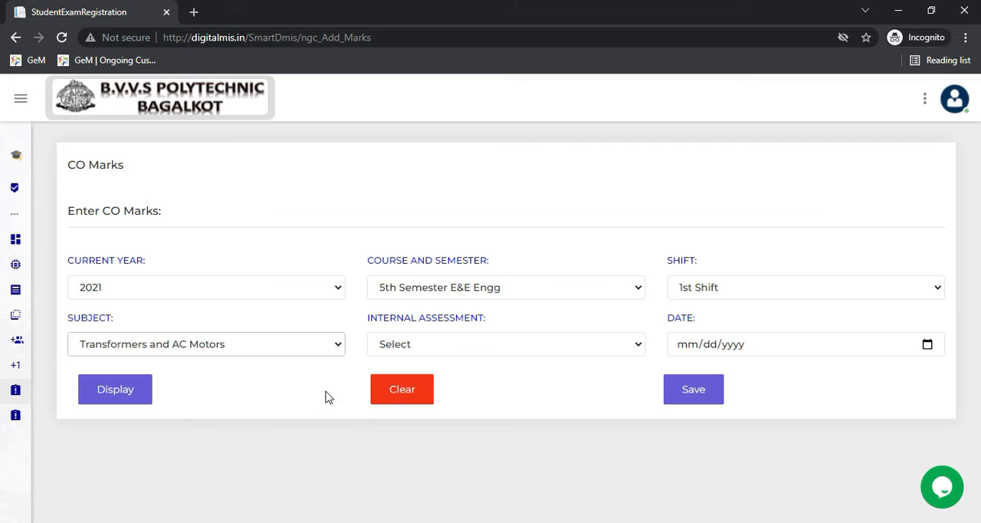
left_click(484, 352)
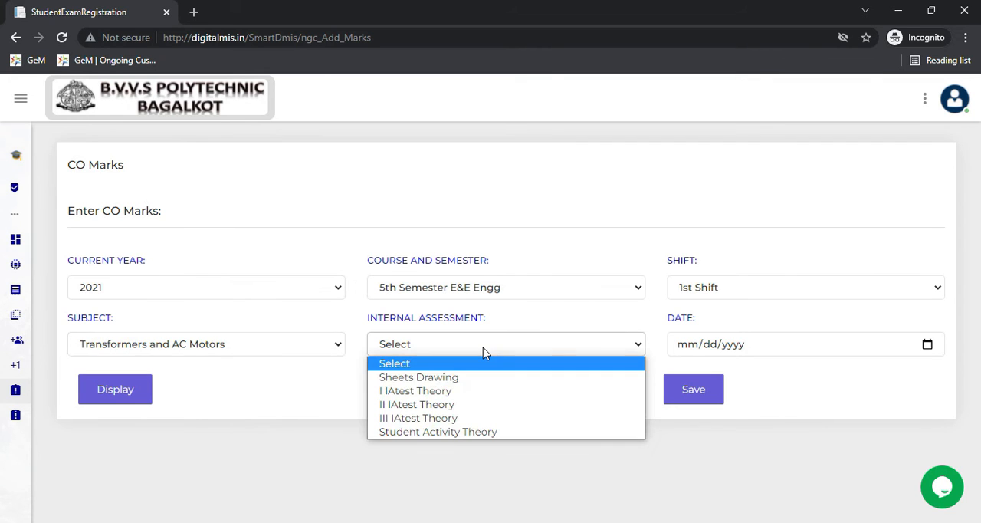
left_click(475, 395)
left_click(115, 393)
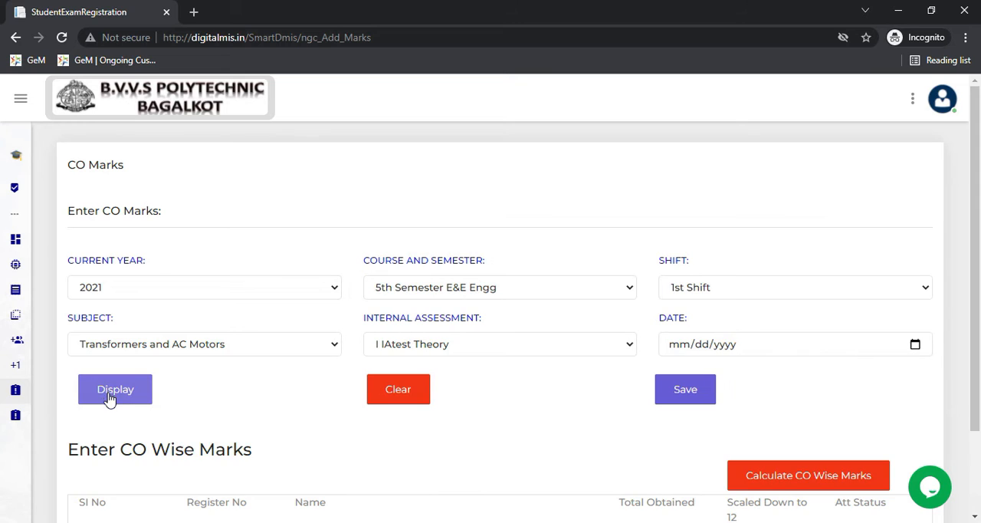
scroll(320, 390, "down", 2)
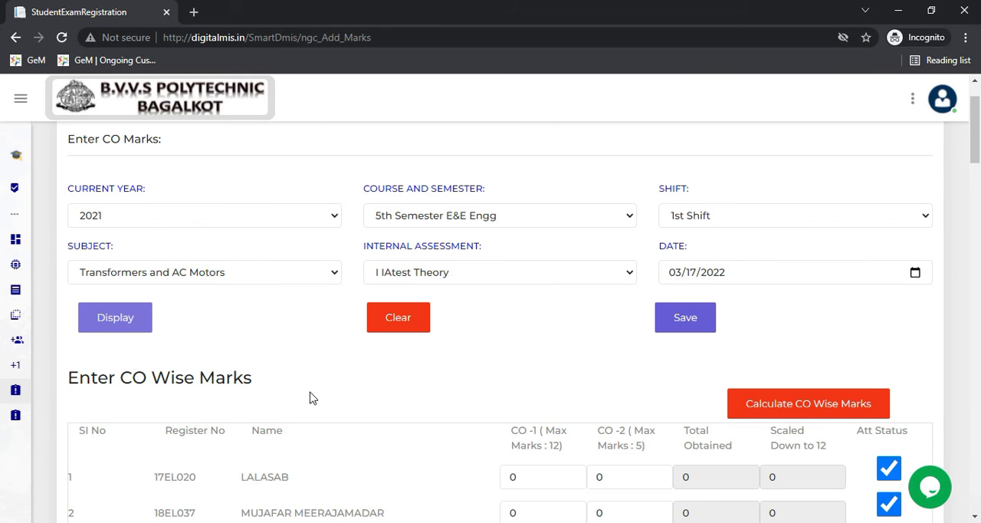
scroll(306, 394, "down", 2)
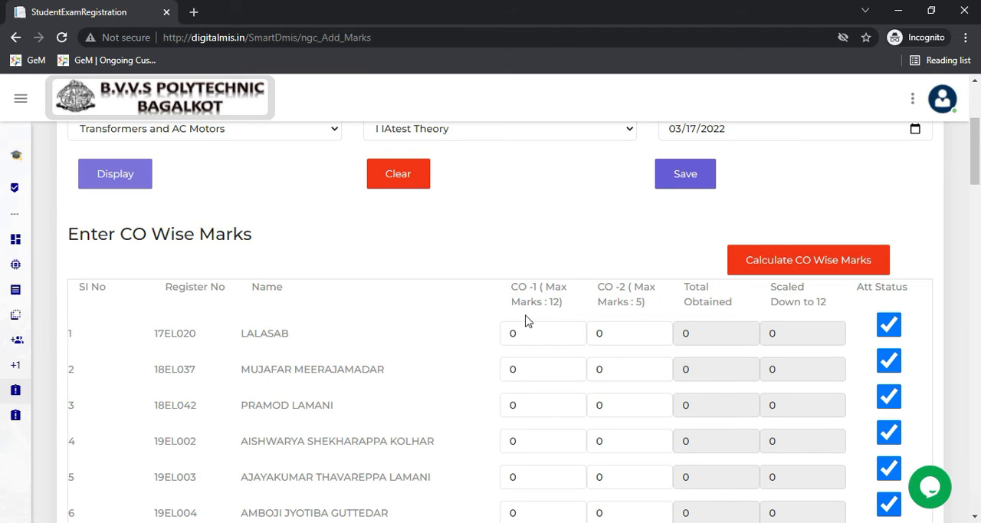
- Return to the AddCoMaster page and set the current year to 2021 and the course and semester to 5th Semester E&E Engg
mouse_move(13, 345)
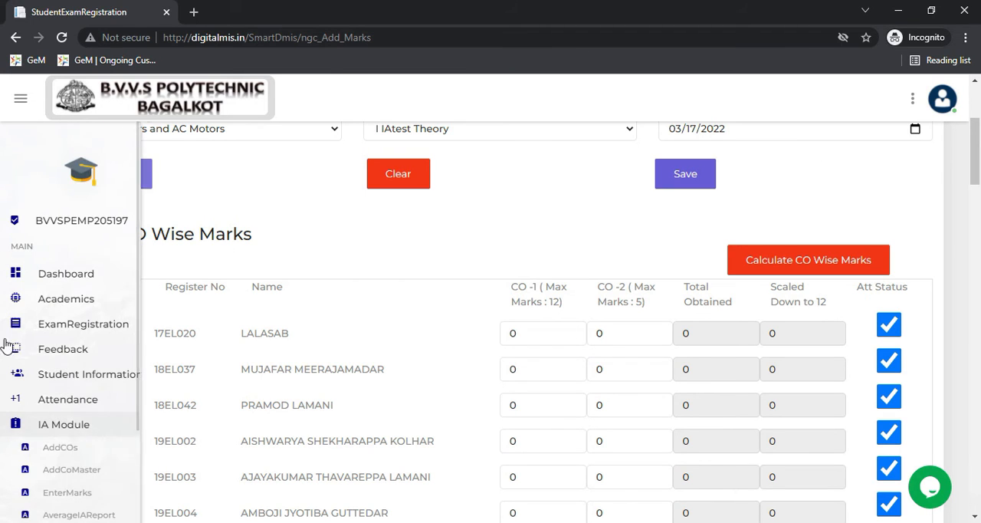
left_click(92, 473)
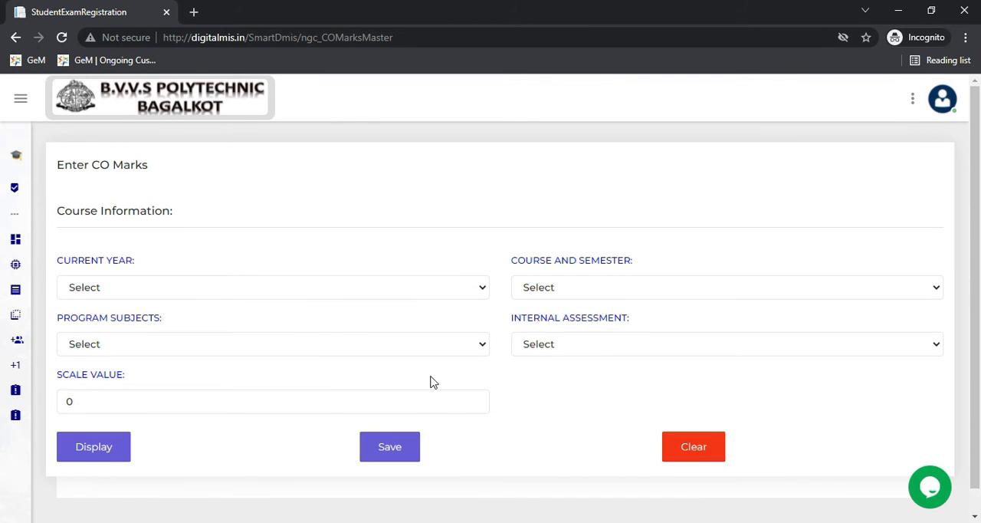
left_click(314, 292)
left_click(319, 334)
left_click(702, 292)
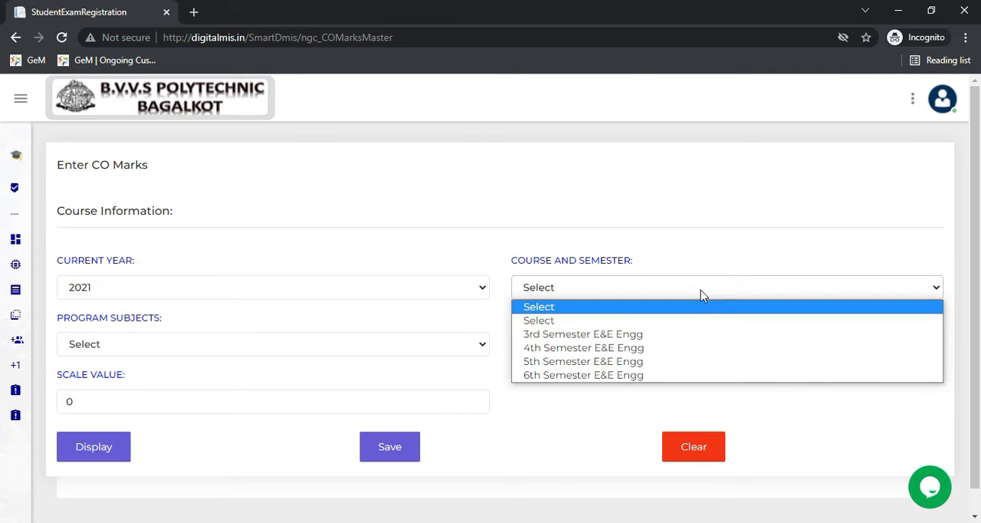
left_click(698, 359)
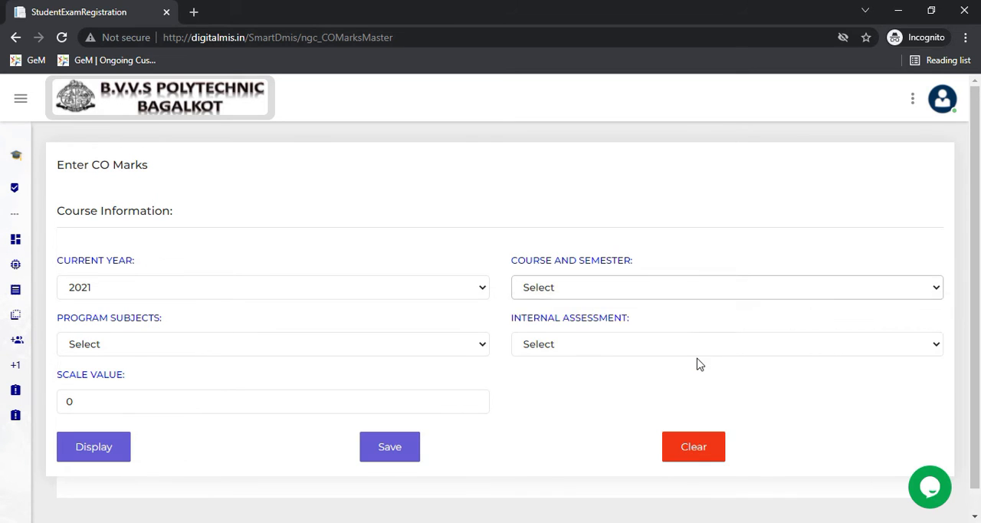
- Display the CO marks form for 1st Shift, Transformers and AC Motors, I IAtest Theory, with a scale value of 12
left_click(349, 344)
left_click(353, 377)
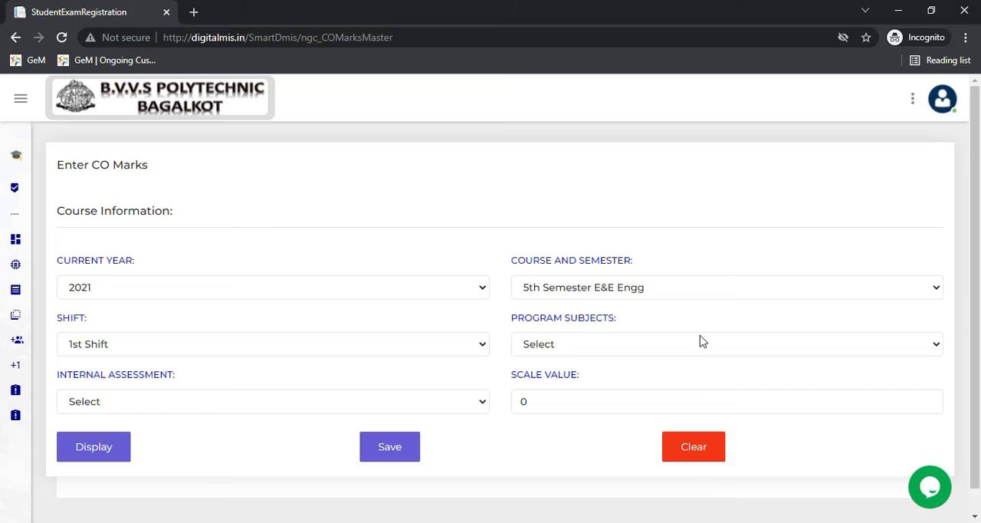
left_click(705, 339)
left_click(692, 394)
left_click(280, 401)
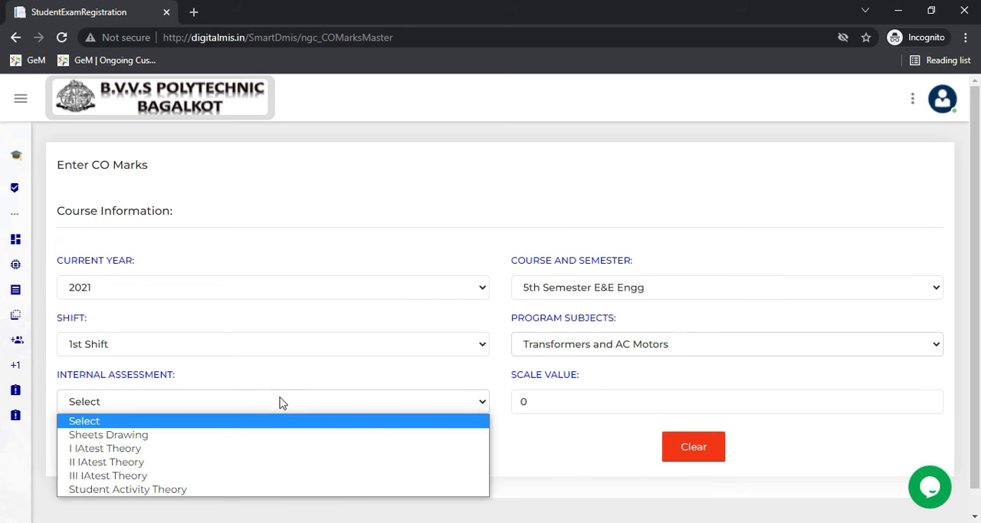
left_click(278, 452)
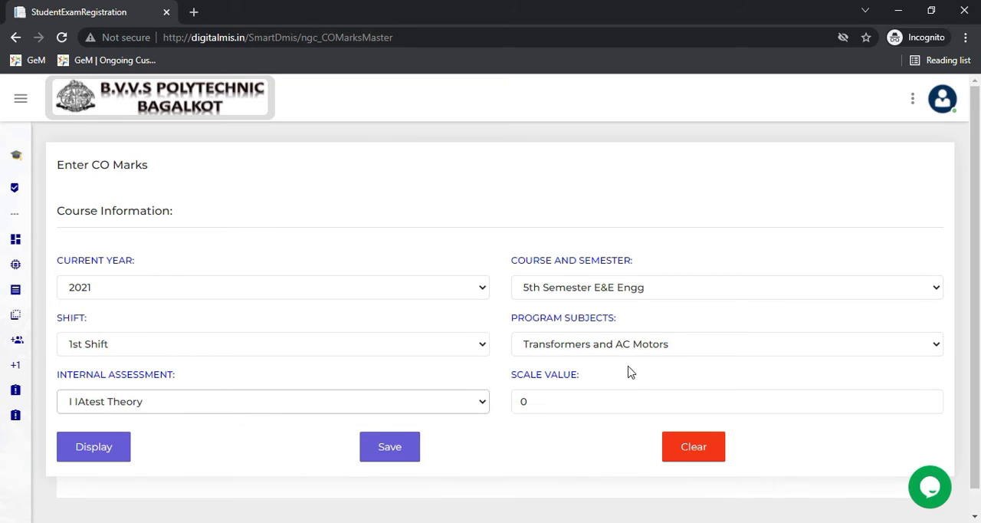
left_click(617, 397)
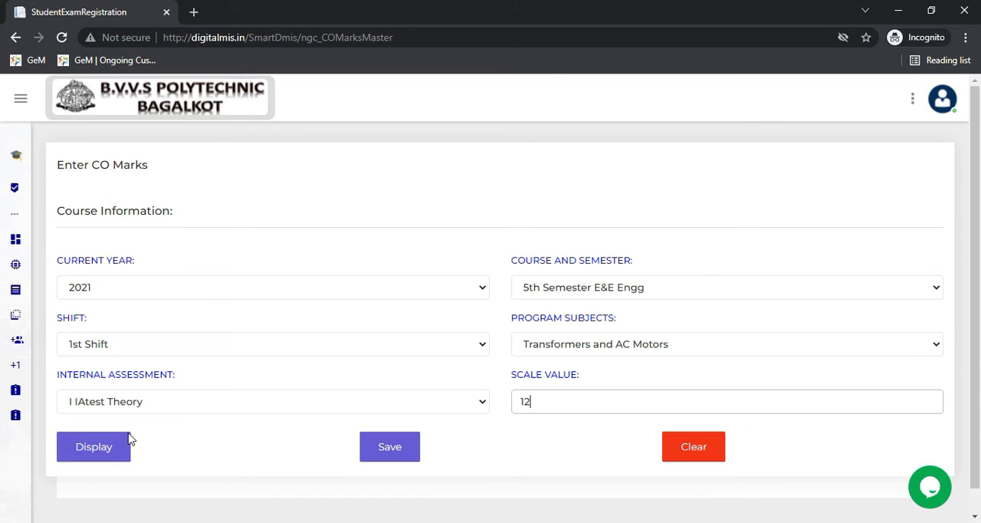
left_click(125, 455)
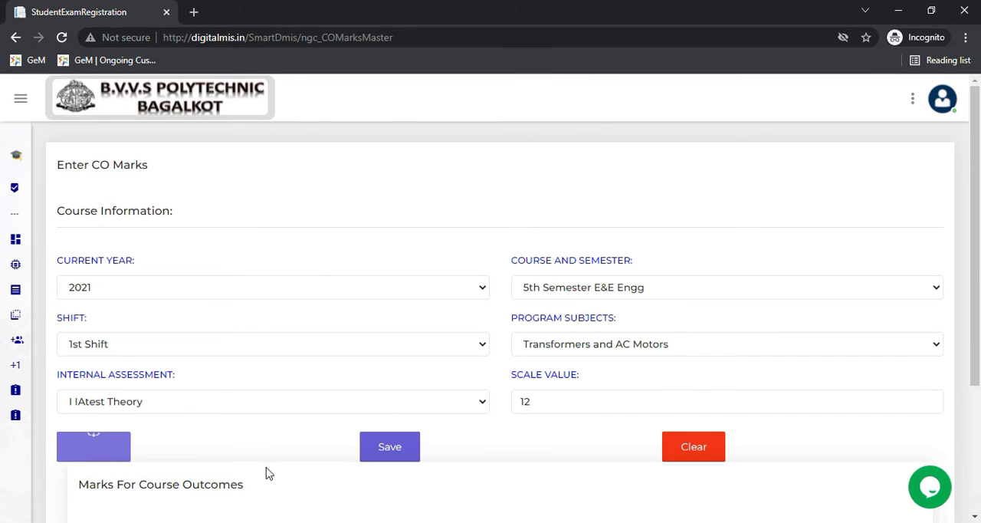
- Assign 15 marks to the CO statement CO1-First IA Marks and save the CO marks master
scroll(265, 471, "down", 3)
left_click(598, 380)
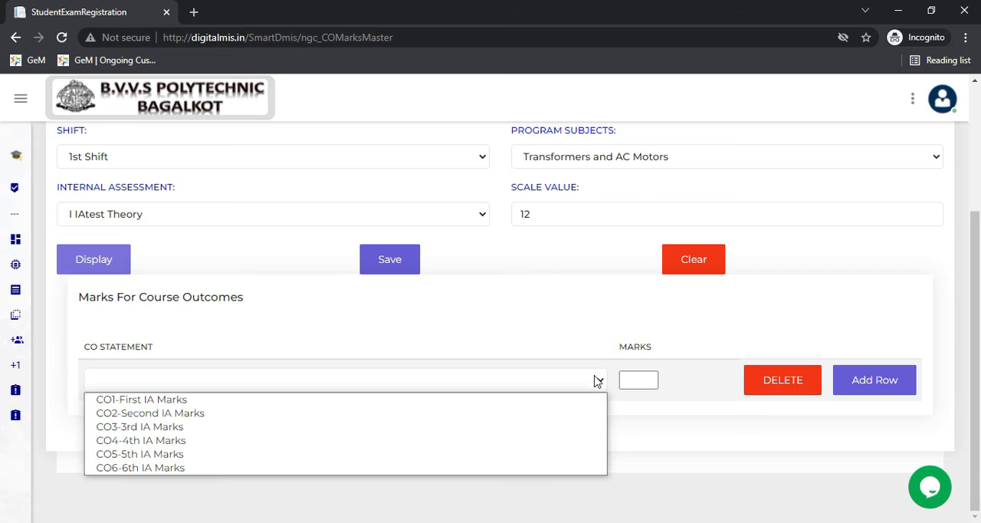
left_click(570, 402)
left_click(630, 382)
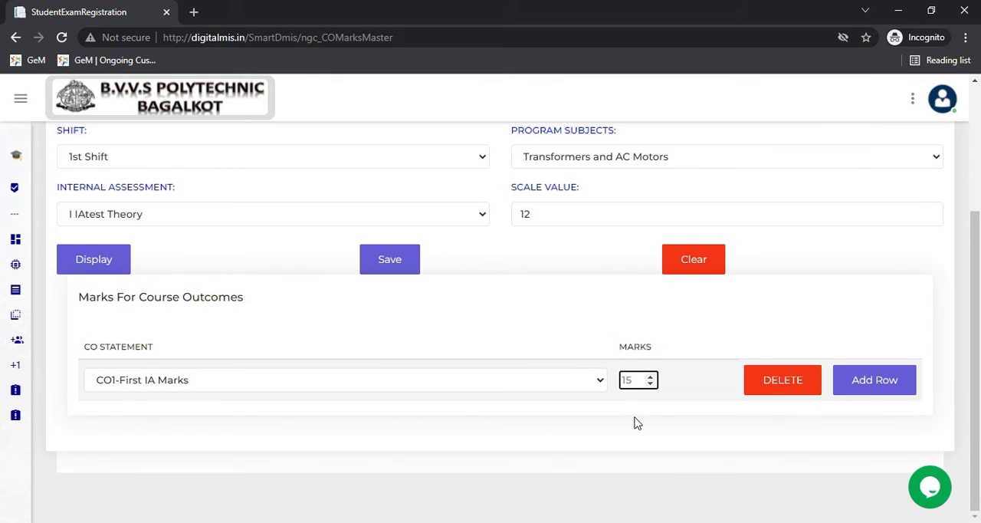
left_click(389, 259)
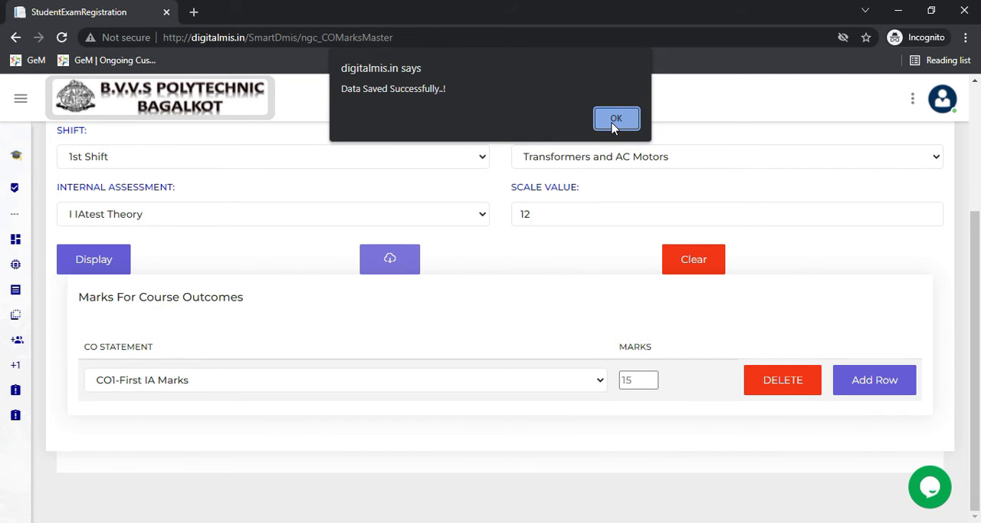
left_click(616, 119)
- Open the EnterMarks page of the IA Module
mouse_move(44, 372)
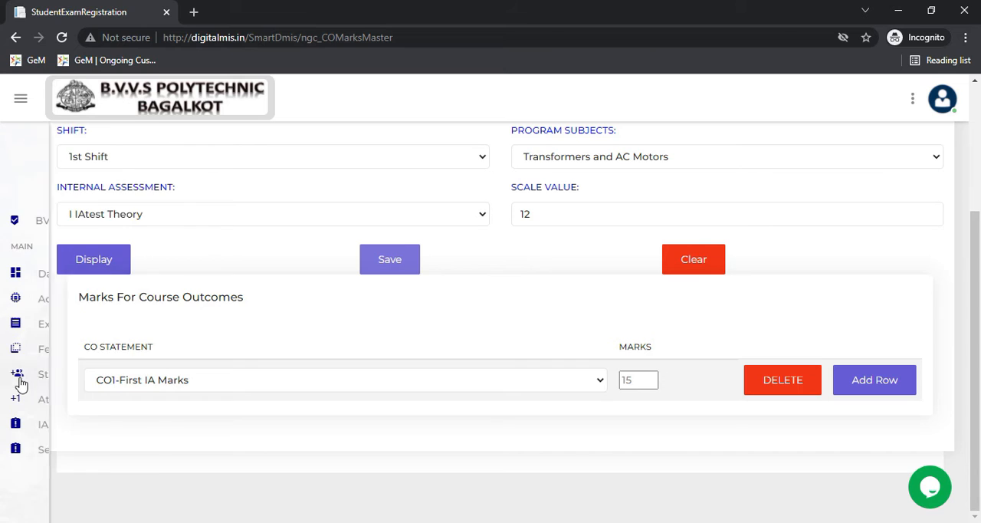
left_click(90, 429)
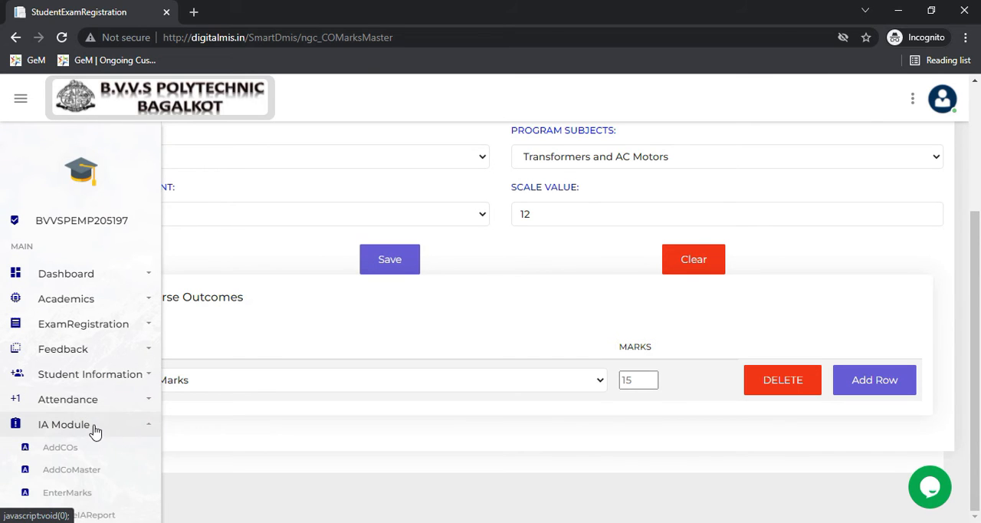
left_click(90, 493)
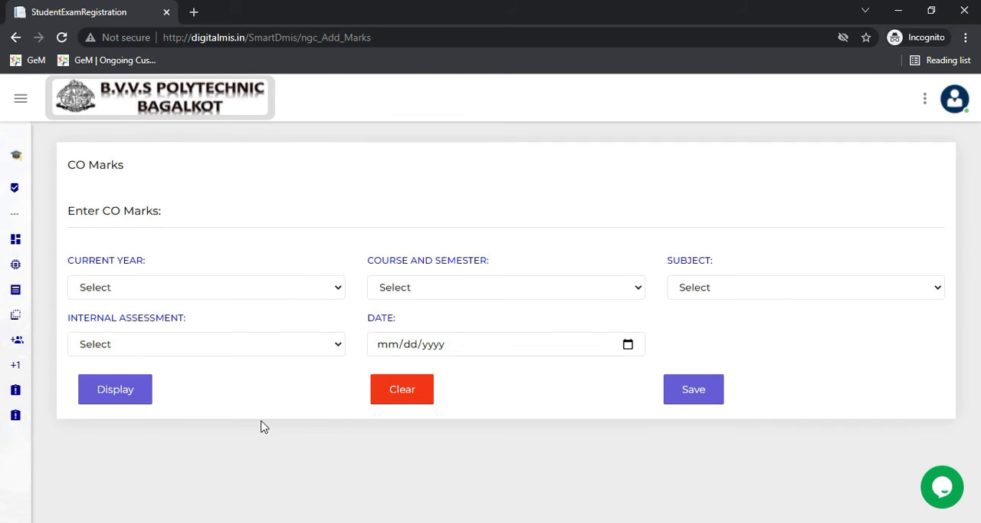
- Set the current year to 2021, the course and semester to 5th Semester E&E Engg, and the shift to 1st Shift
left_click(186, 291)
left_click(193, 334)
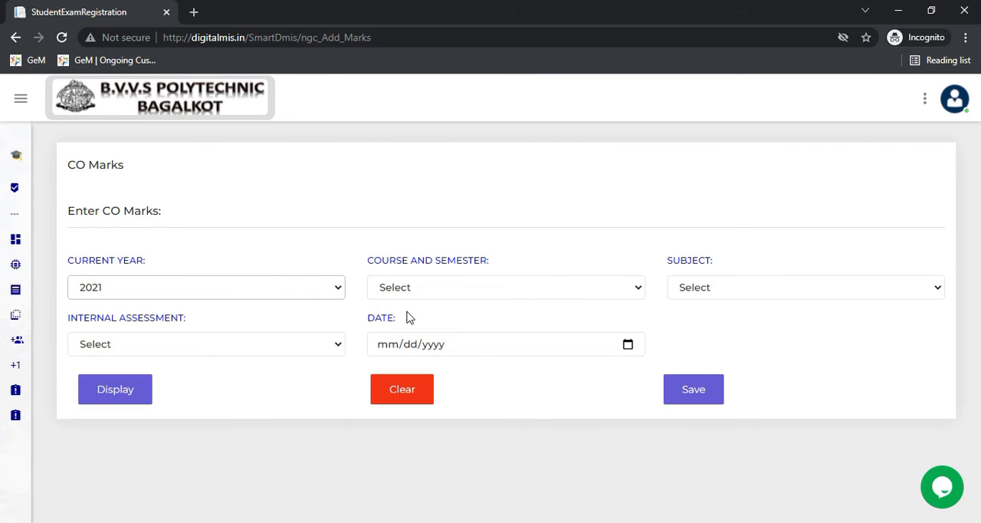
left_click(410, 287)
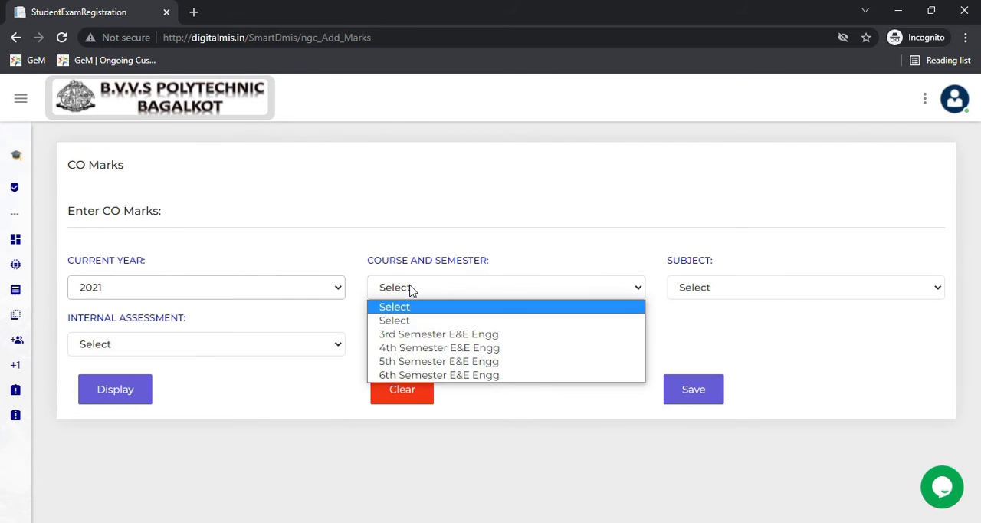
left_click(429, 361)
left_click(804, 288)
left_click(802, 324)
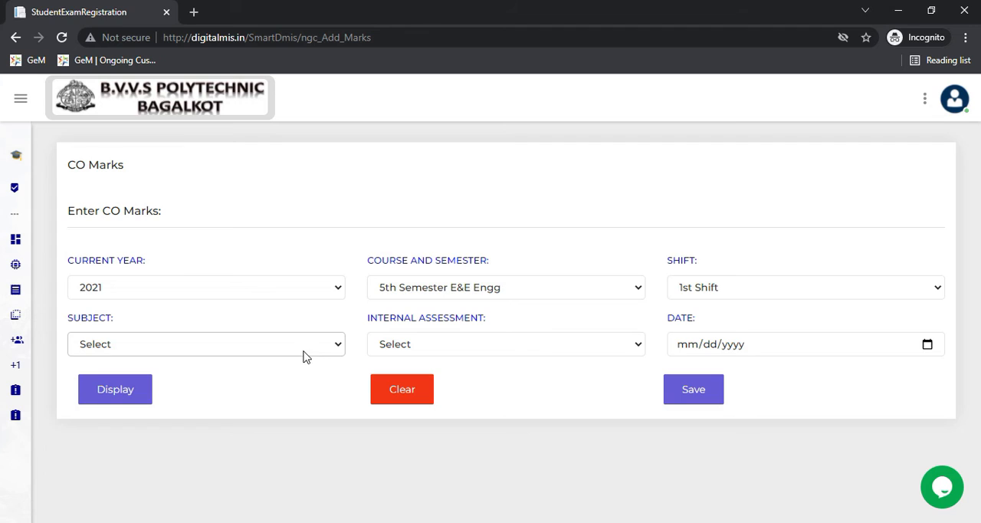
- Choose Transformers and AC Motors and I IAtest Theory, date the entry 03/17/2022, and display the student marks list
left_click(336, 347)
left_click(341, 342)
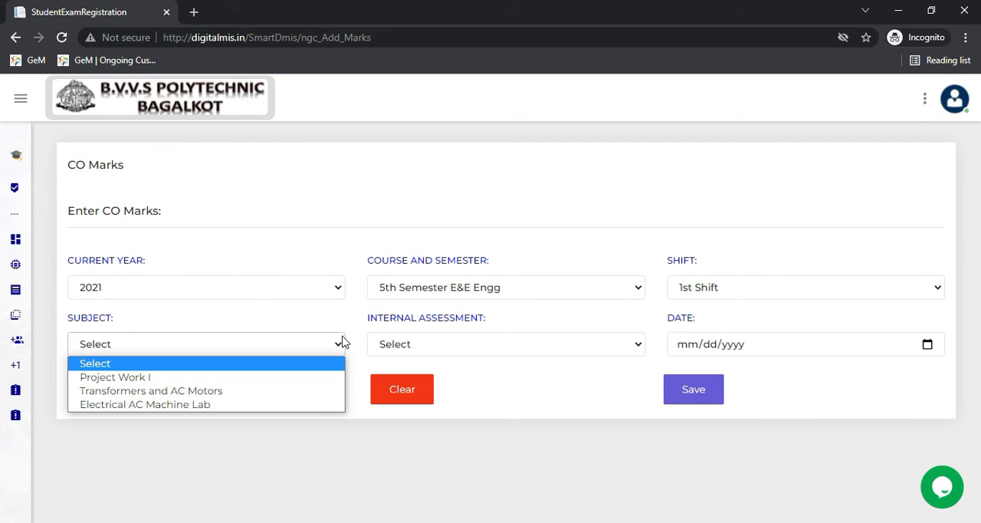
left_click(234, 391)
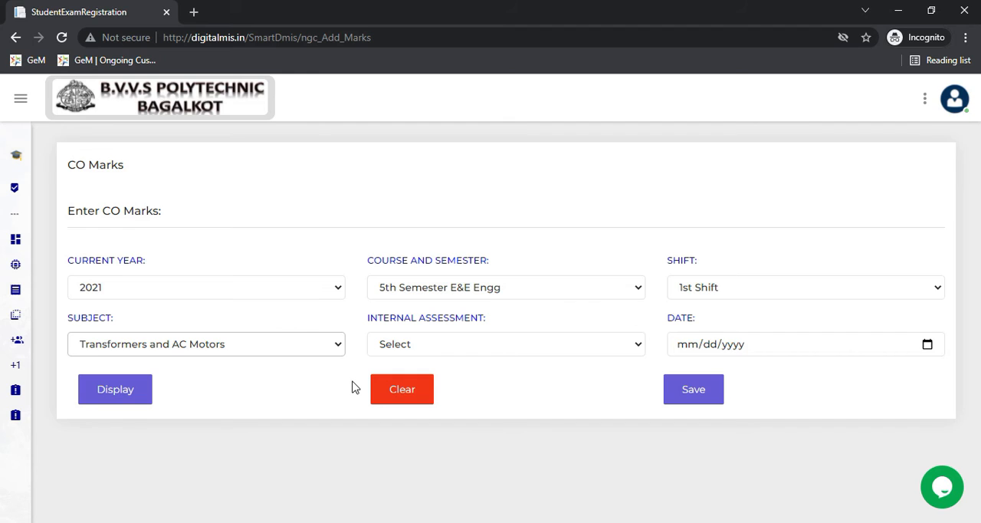
left_click(396, 351)
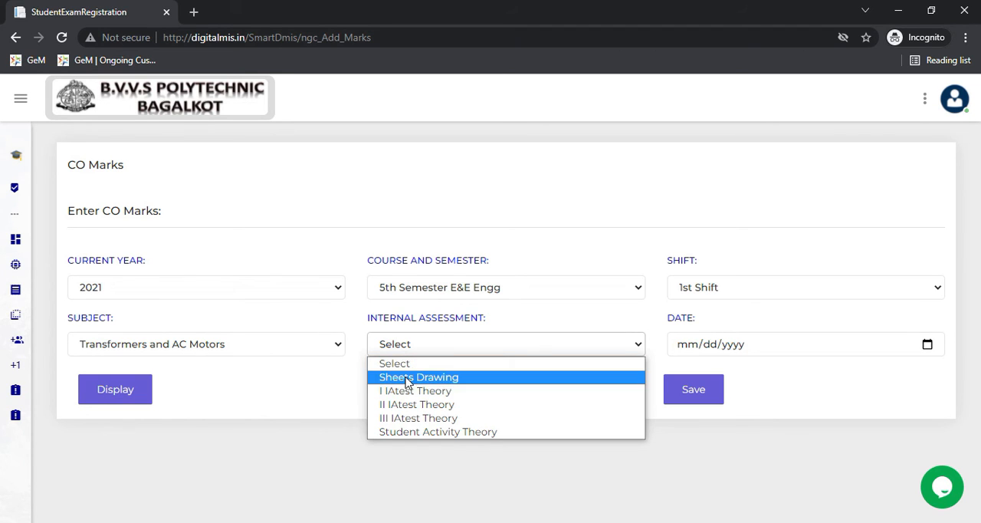
left_click(414, 394)
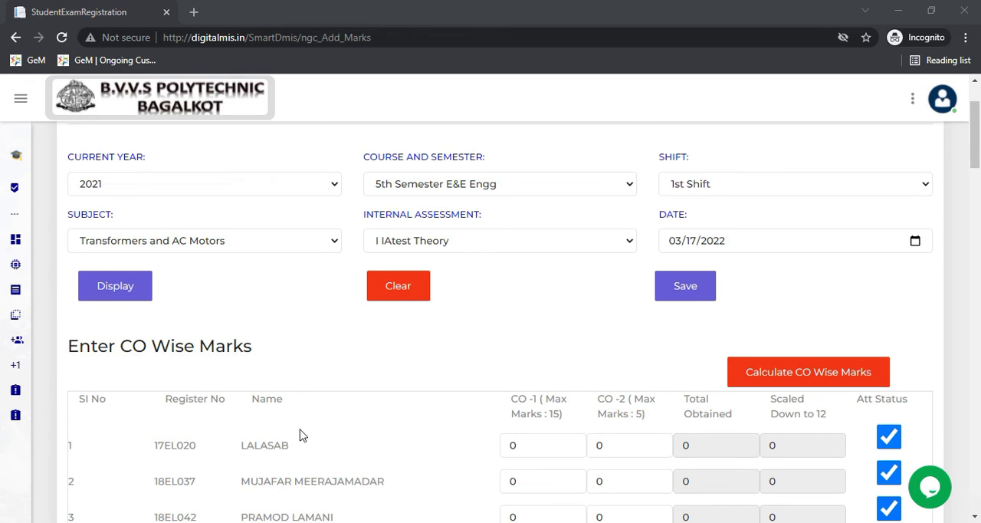
- Enter 6 marks for CO-1 and 2 marks for CO-2 in the fourth student's row
scroll(335, 435, "down", 1)
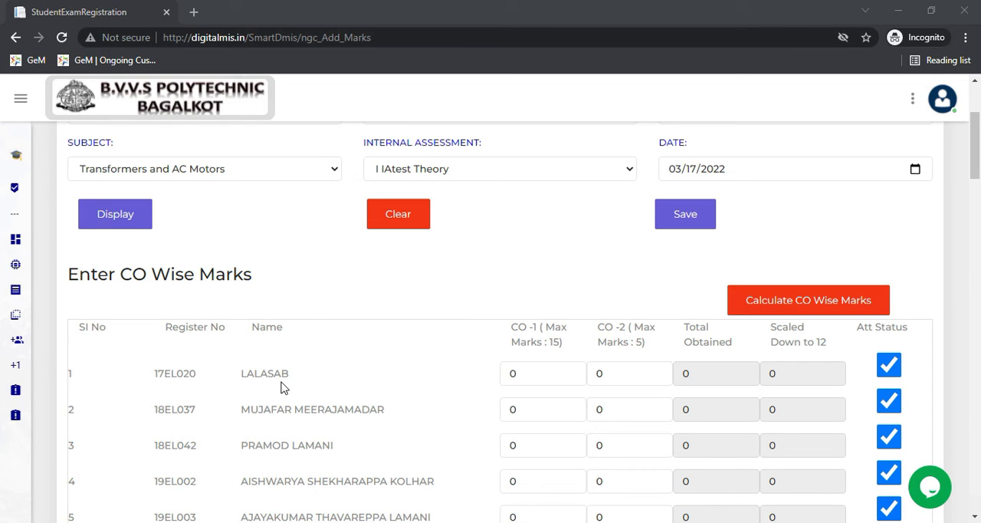
scroll(272, 449, "down", 1)
scroll(272, 448, "down", 1)
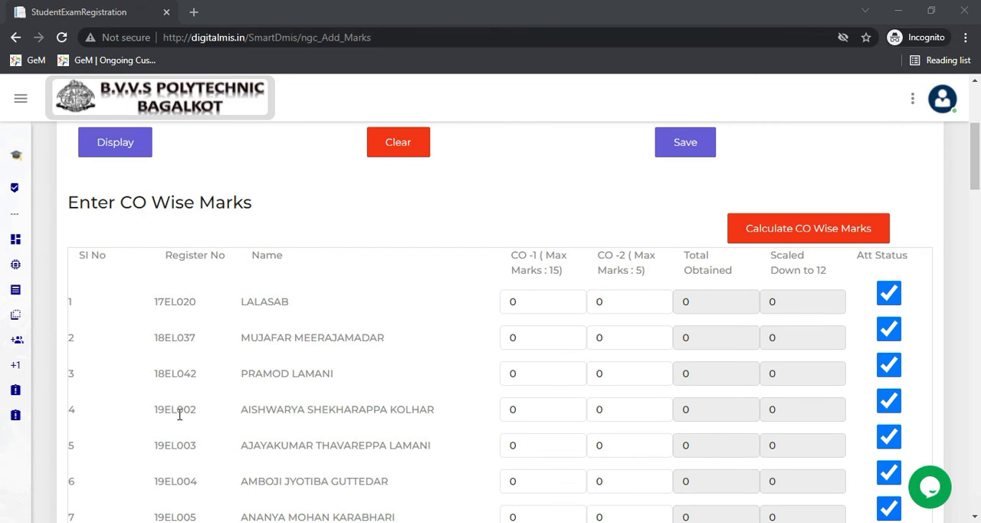
left_click(524, 414)
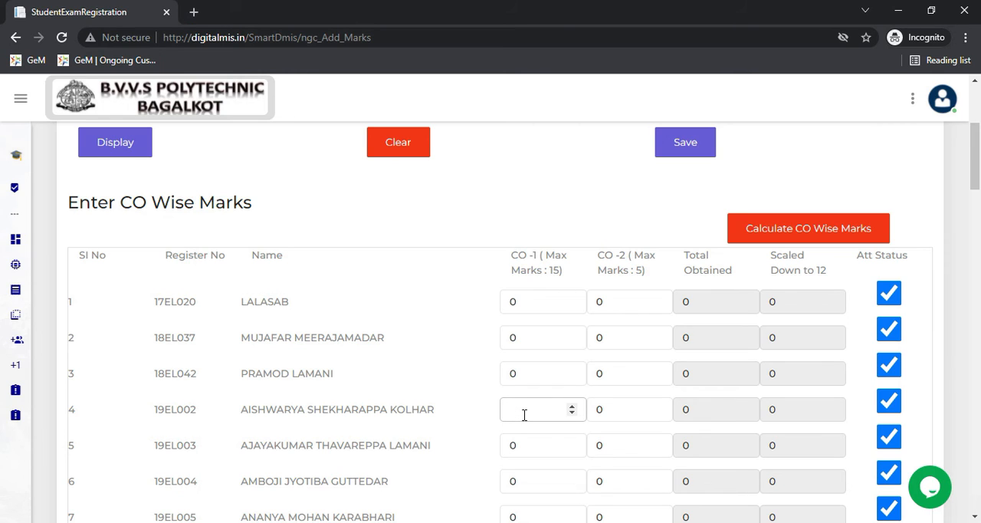
left_click(602, 407)
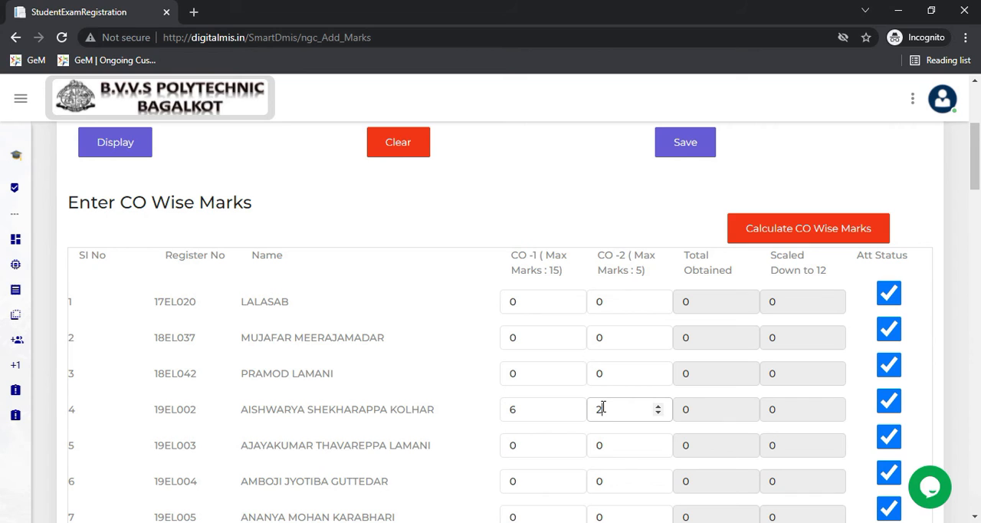
- Switch the fourth student's attendance status off and back on to try out marking a student absent
left_click(891, 403)
left_click(892, 401)
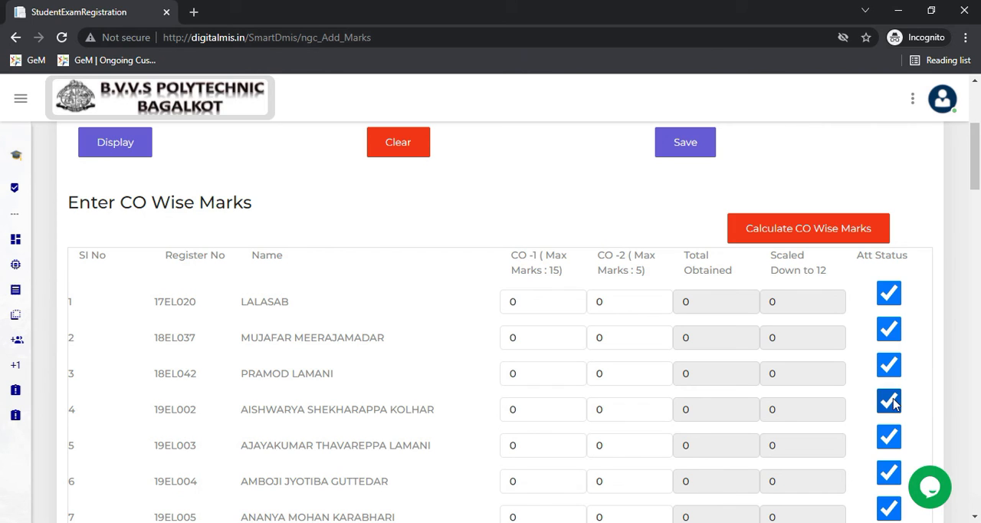
left_click(894, 404)
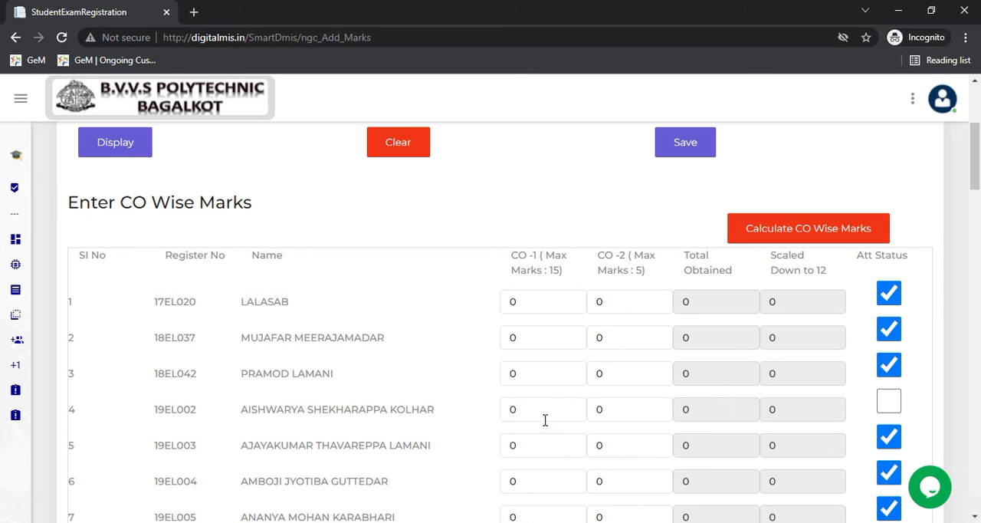
left_click(887, 406)
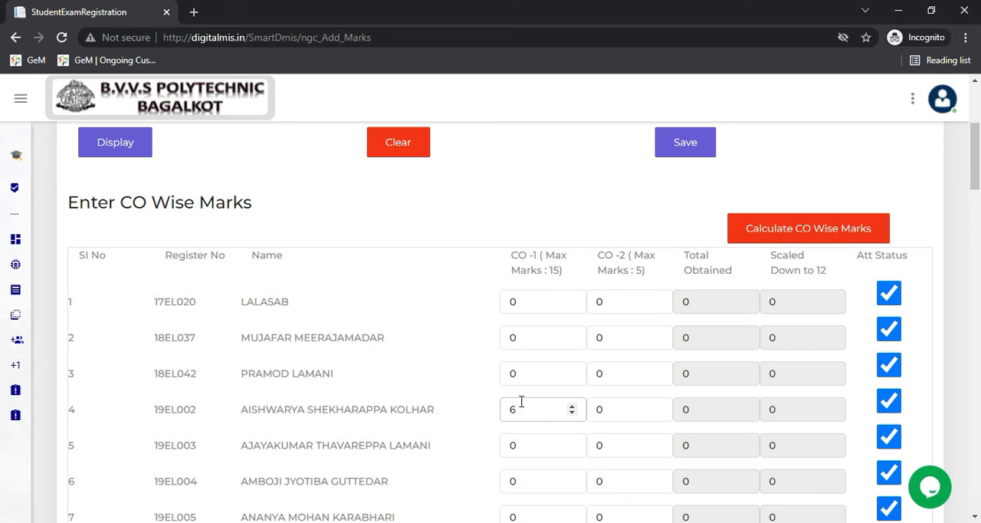
- Set the fourth student's marks to 6 for CO-1 and 2 for CO-2 again and calculate the CO-wise marks
left_click(610, 410)
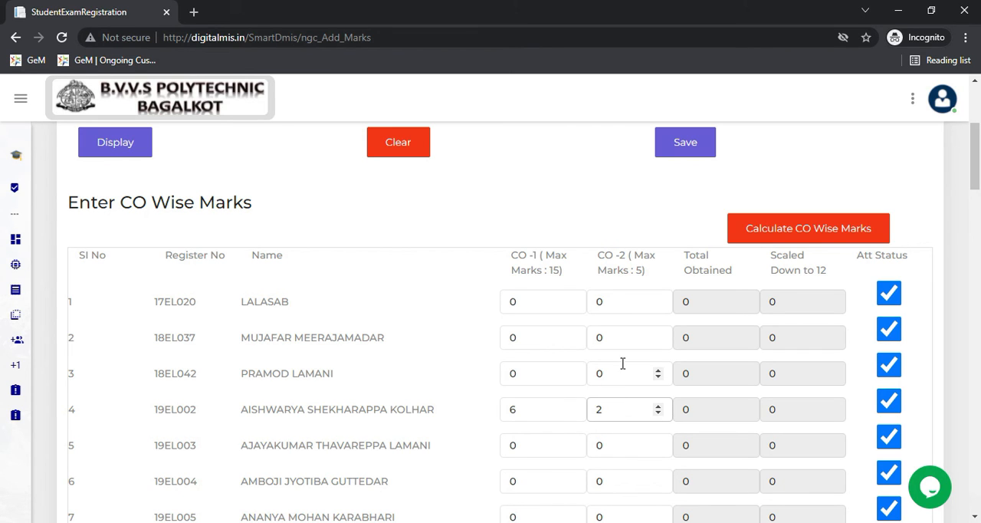
left_click(794, 234)
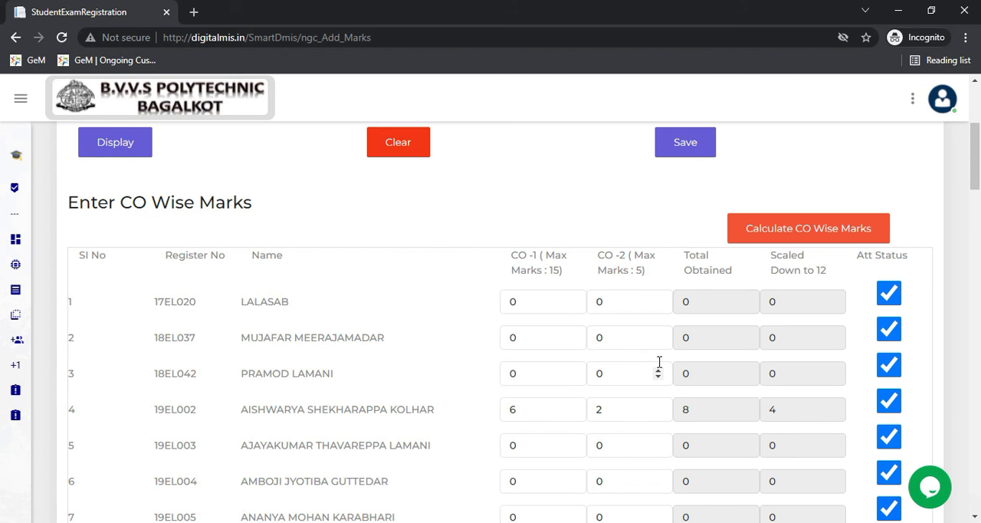
scroll(658, 366, "down", 1)
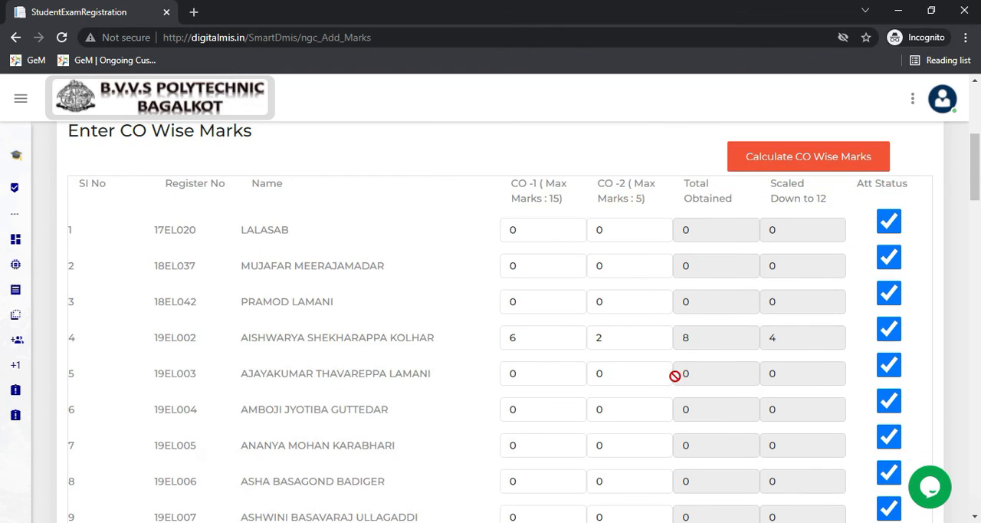
- Save the CO-wise marks for the I IAtest Theory of Transformers and AC Motors
scroll(672, 374, "up", 3)
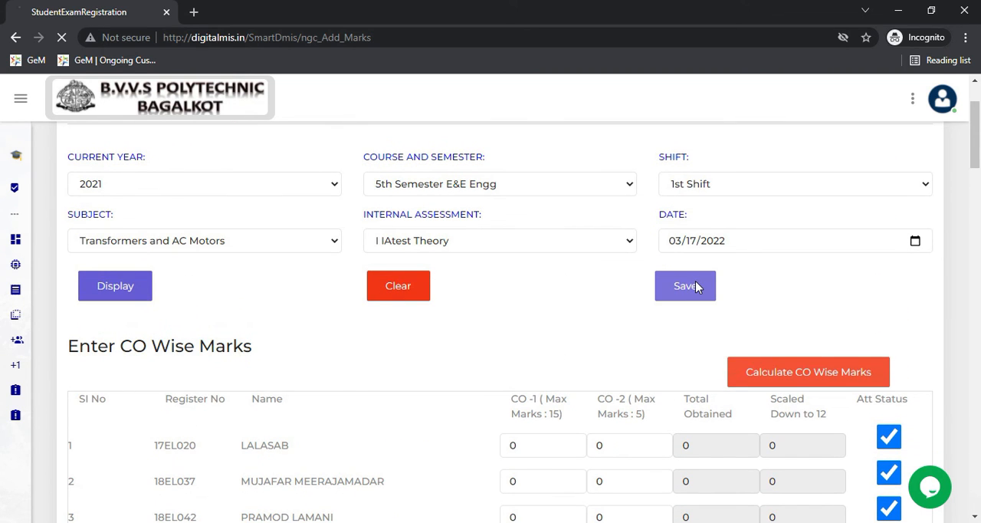
scroll(695, 280, "down", 2)
scroll(591, 221, "up", 3)
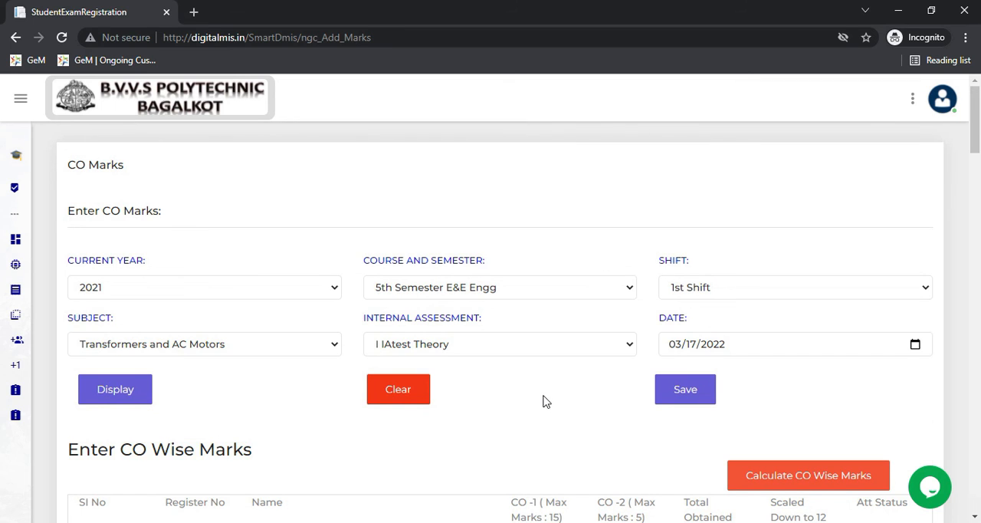
scroll(543, 401, "down", 1)
scroll(366, 416, "down", 1)
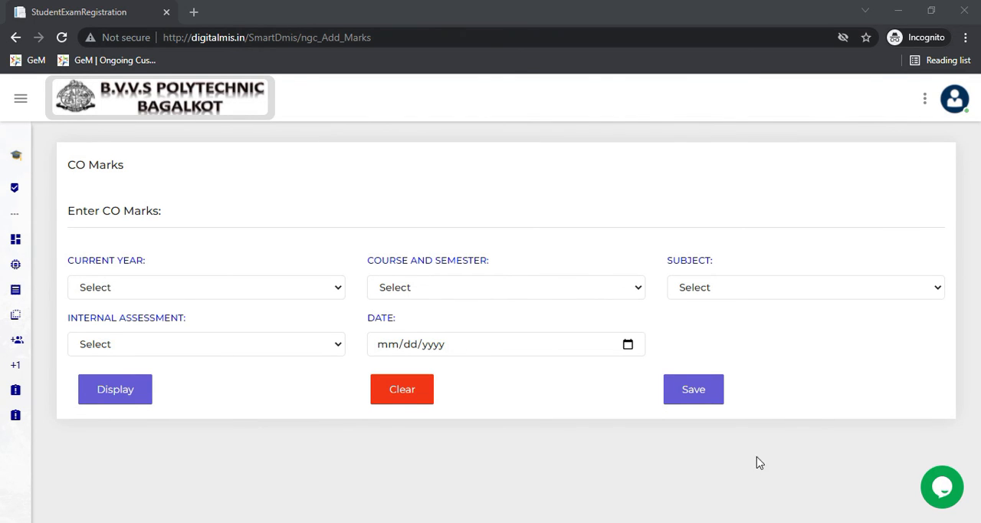
- Open the AverageIAReport page of the IA Module
mouse_move(12, 423)
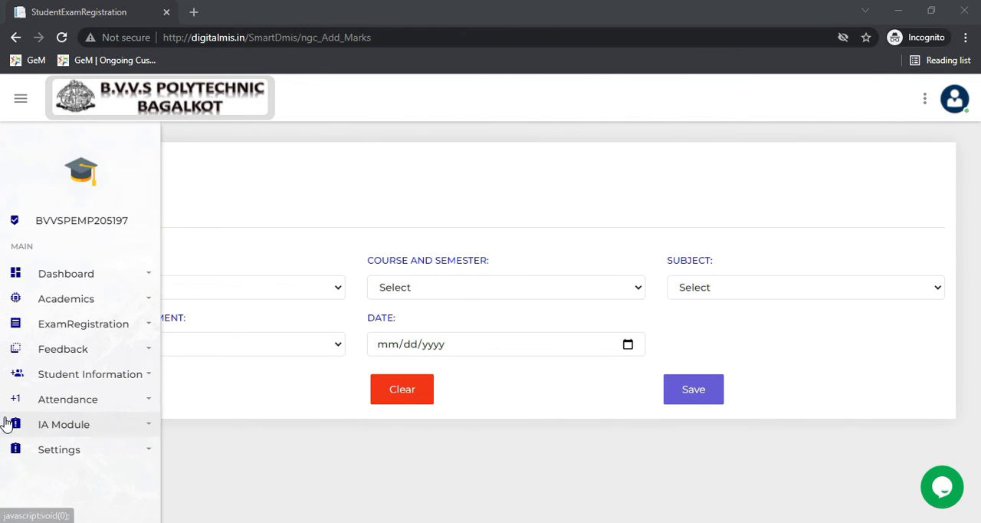
left_click(55, 424)
scroll(51, 452, "down", 2)
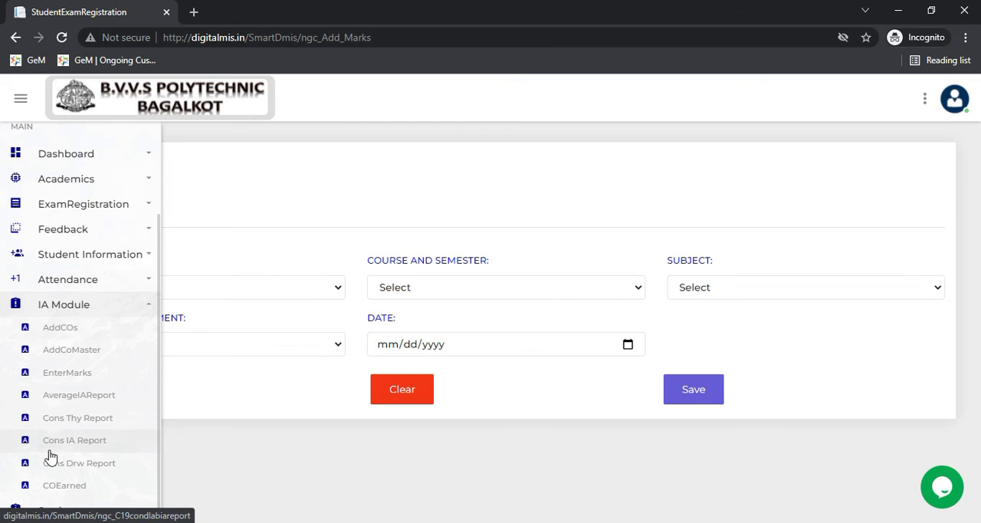
left_click(76, 396)
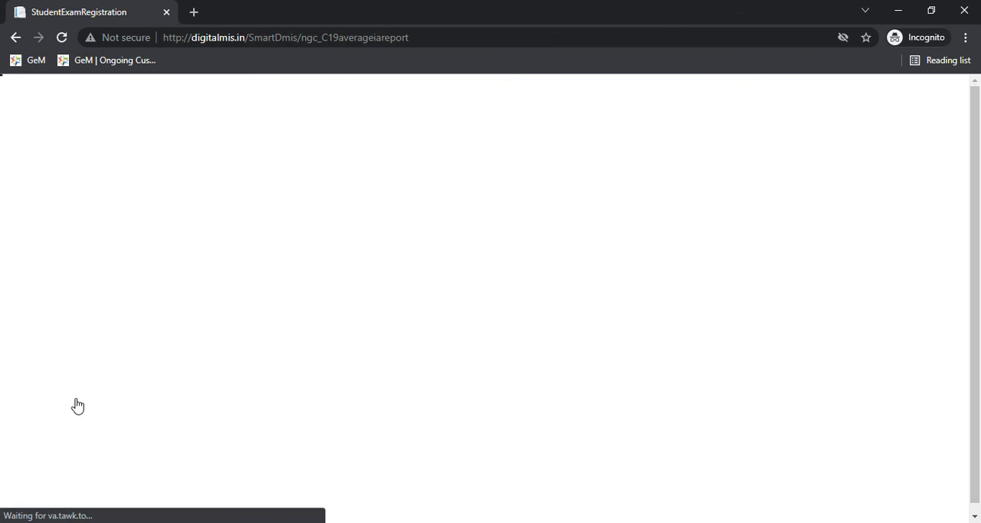
- Set the report's current year to 2021, the department/program to 5th Semester E&E Engg and the shift to 1st Shift
left_click(280, 295)
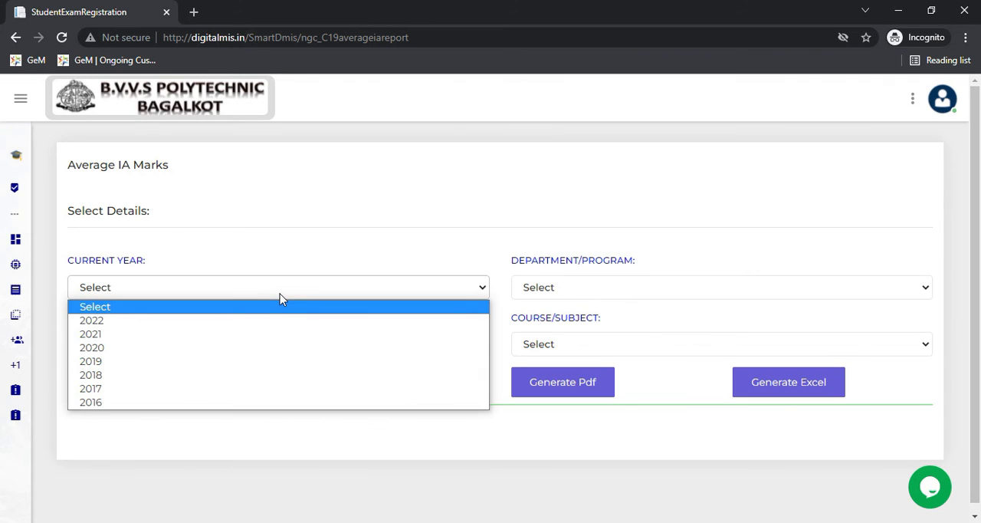
left_click(276, 335)
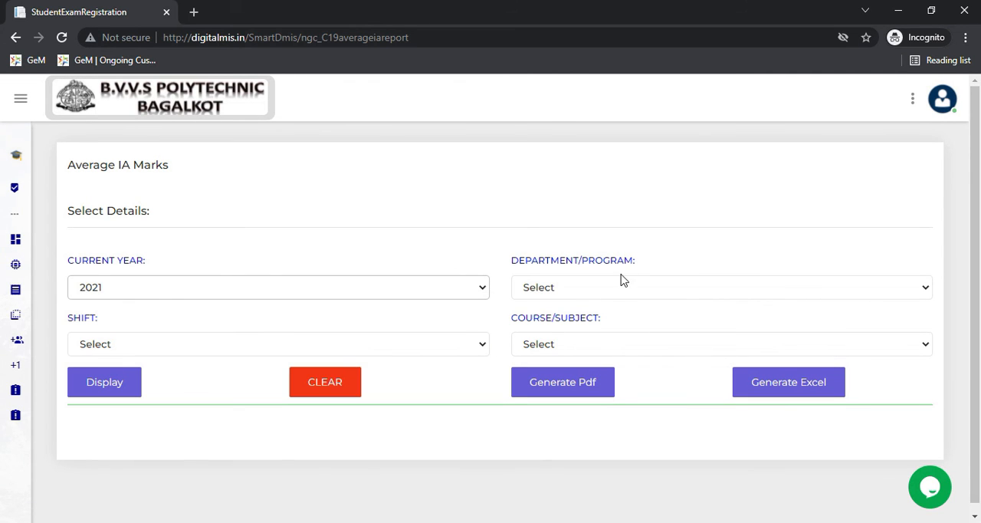
left_click(622, 289)
left_click(617, 362)
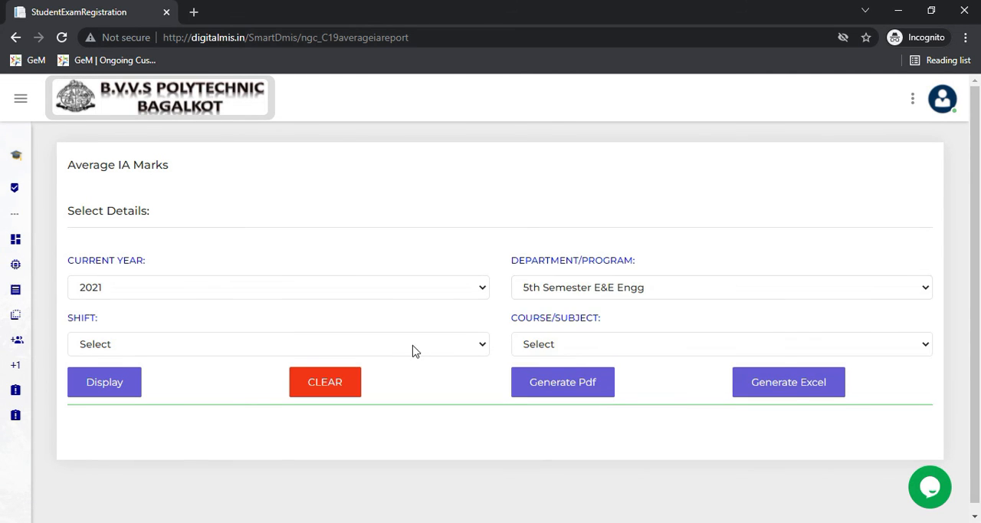
left_click(416, 345)
left_click(418, 390)
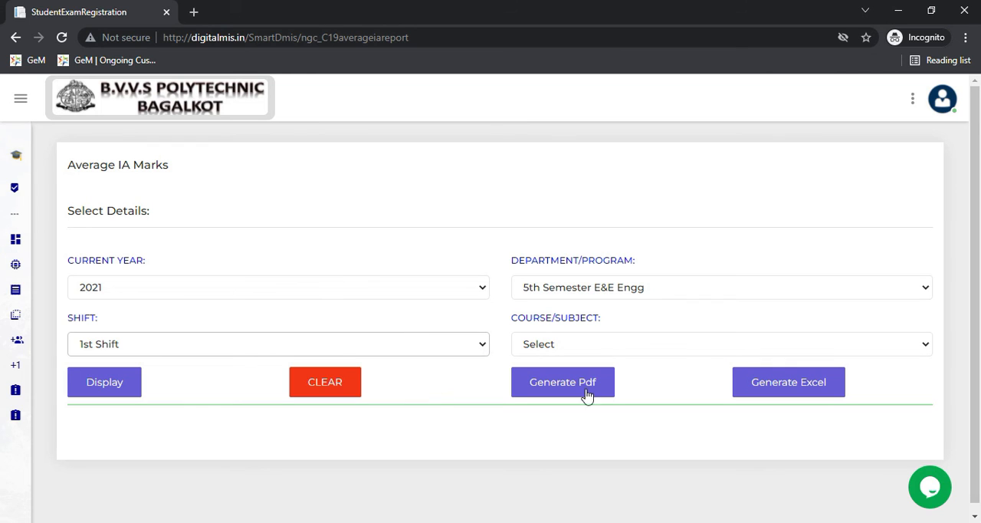
- Choose the course Transformers and AC Motors and display its average IA marks table
left_click(680, 350)
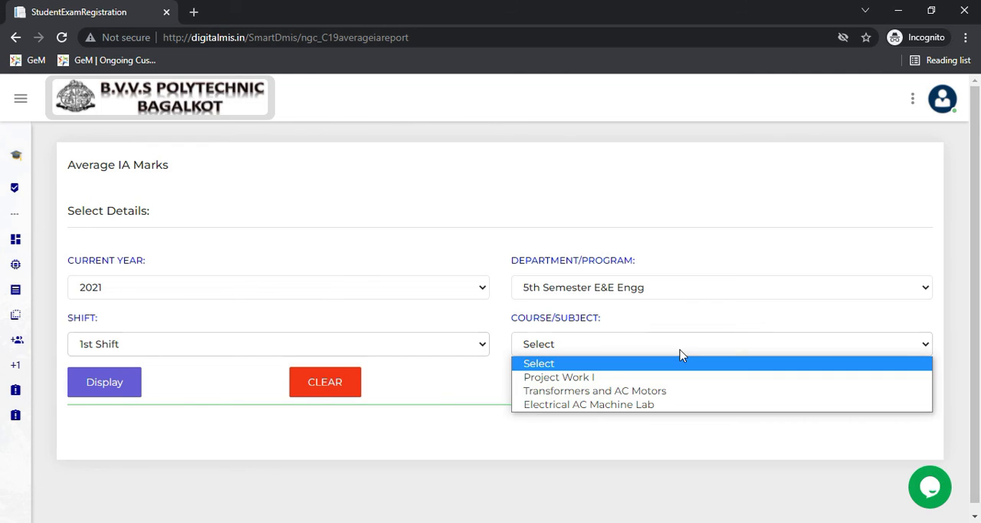
left_click(676, 391)
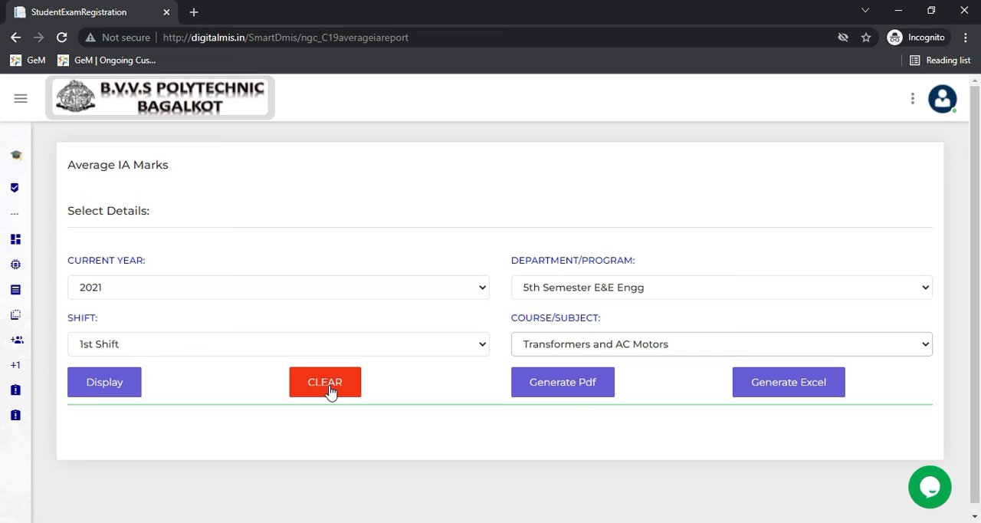
left_click(108, 381)
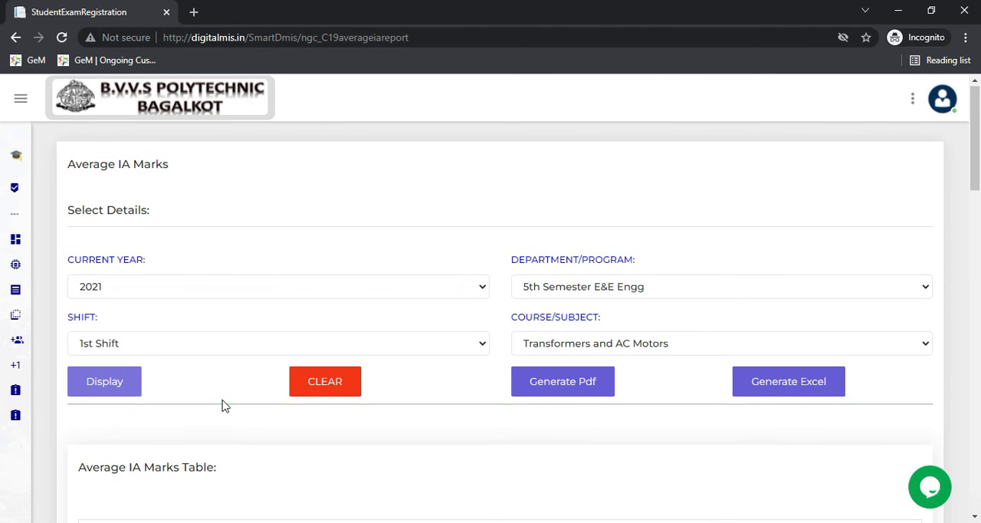
scroll(153, 396, "down", 1)
scroll(328, 401, "down", 3)
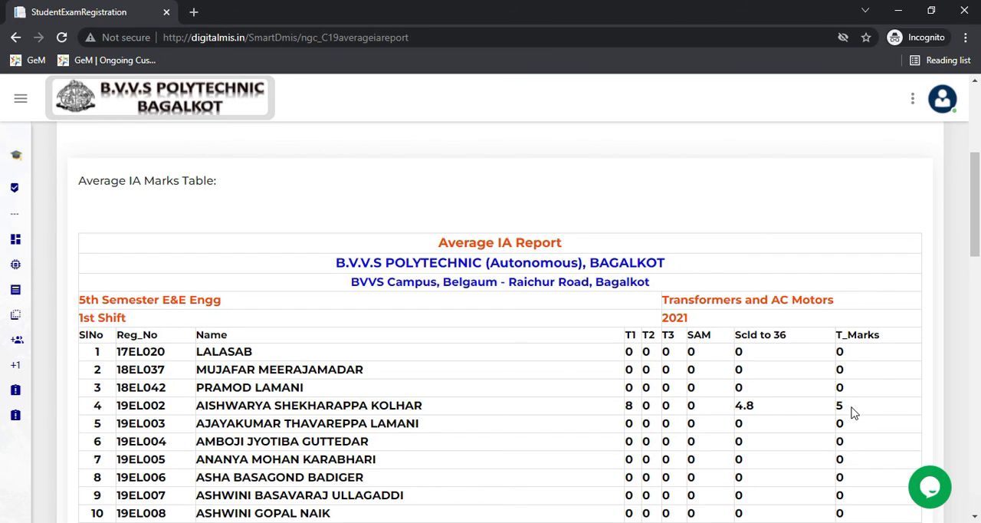
- Export the average IA report for Transformers and AC Motors as an Excel file
scroll(678, 422, "up", 2)
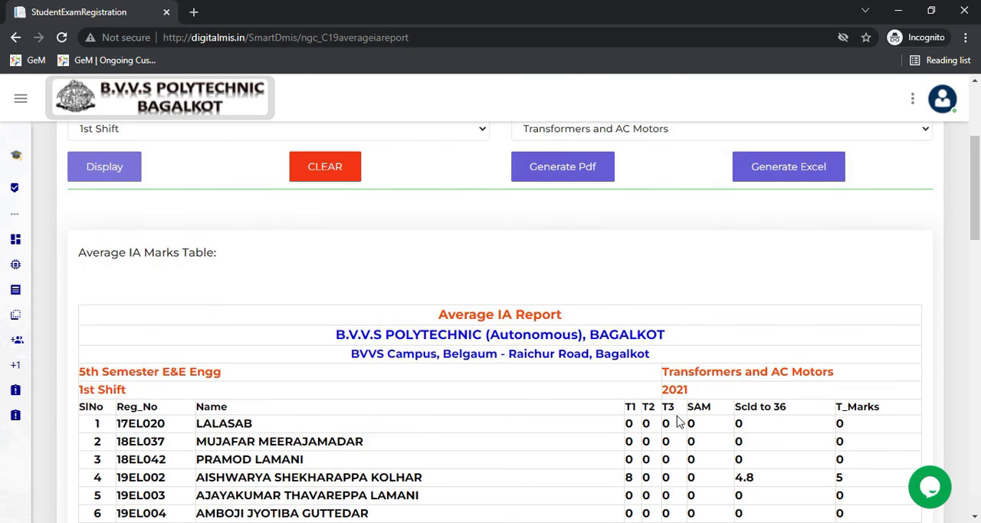
scroll(682, 418, "up", 1)
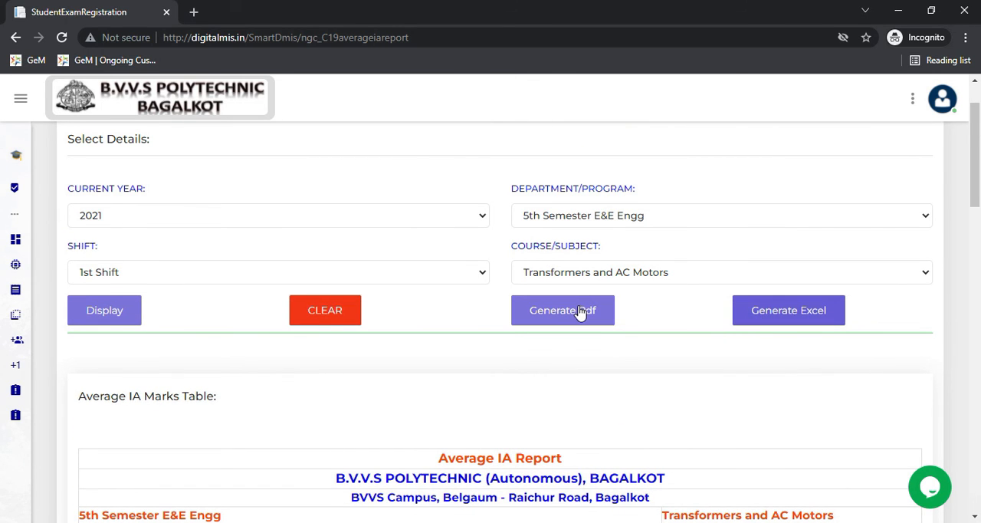
left_click(782, 310)
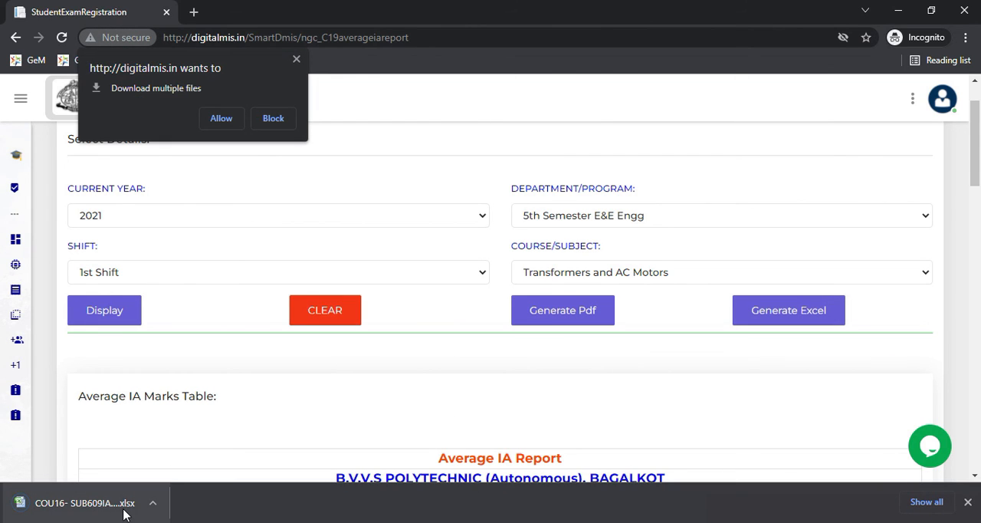
- Generate the PDF version of the average IA report and check the available print destinations, keeping Save as PDF
left_click(580, 321)
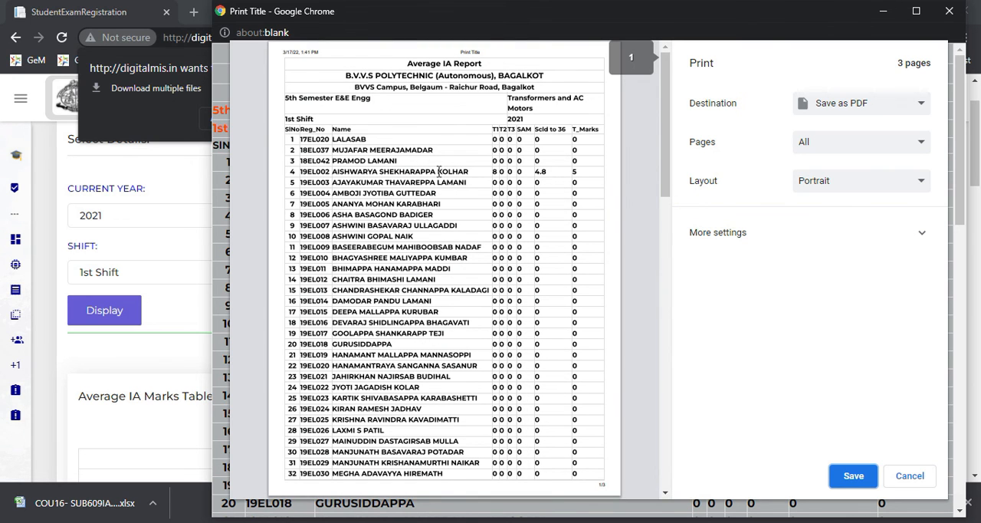
left_click(858, 112)
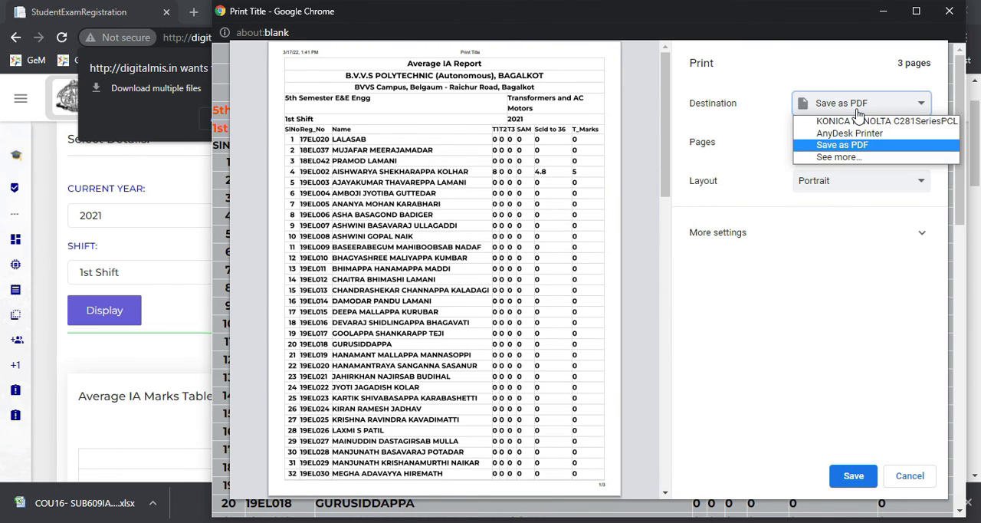
left_click(858, 111)
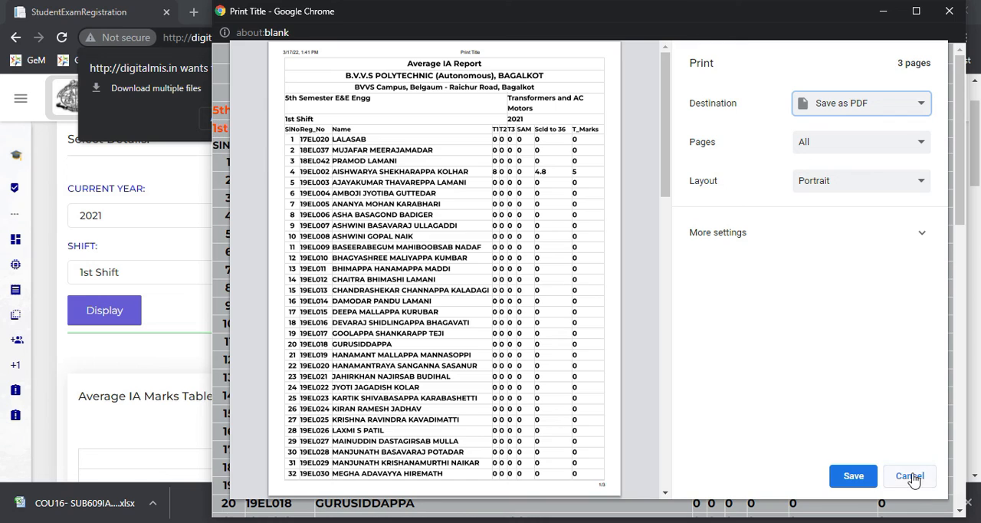